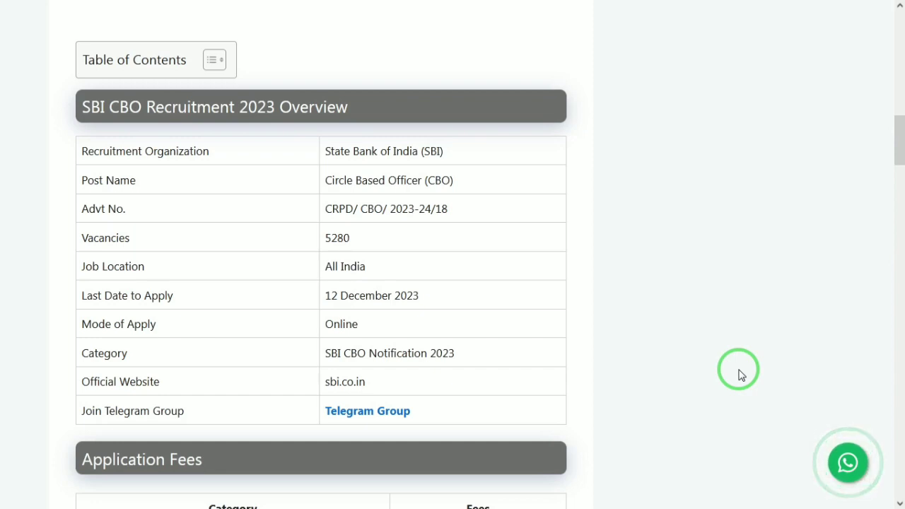
Scroll the SBI CBO 2023 article past the 5280 vacancies and selection stages to How to Apply
scroll(741, 375, "down", 1)
scroll(740, 375, "down", 4)
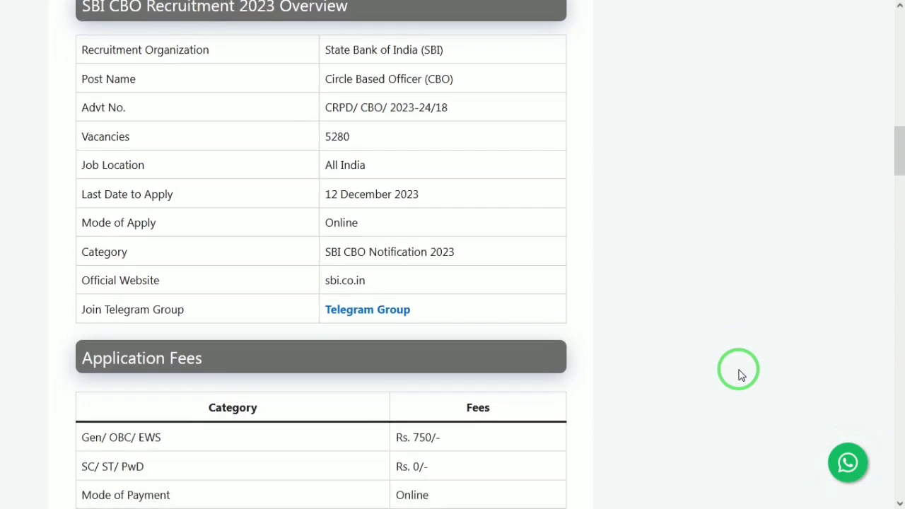
scroll(740, 375, "down", 2)
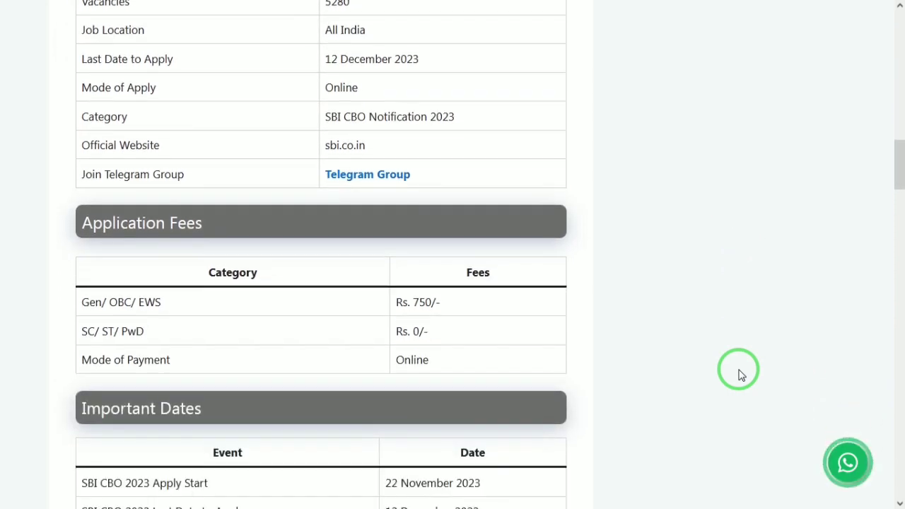
scroll(740, 375, "down", 1)
scroll(740, 375, "down", 1)
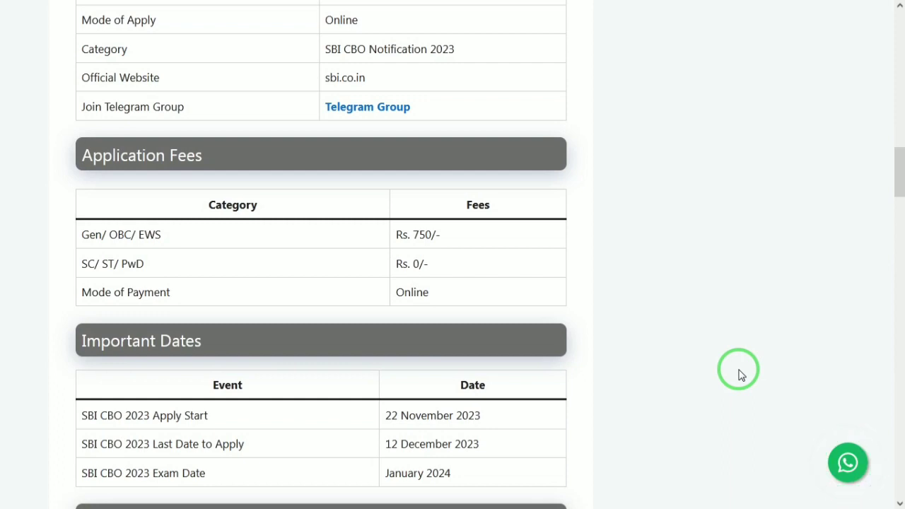
scroll(740, 374, "down", 1)
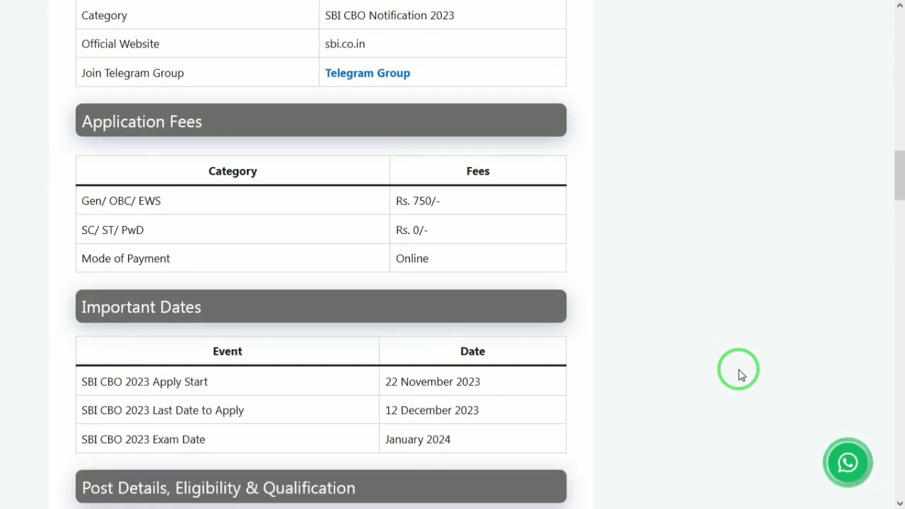
scroll(740, 375, "down", 1)
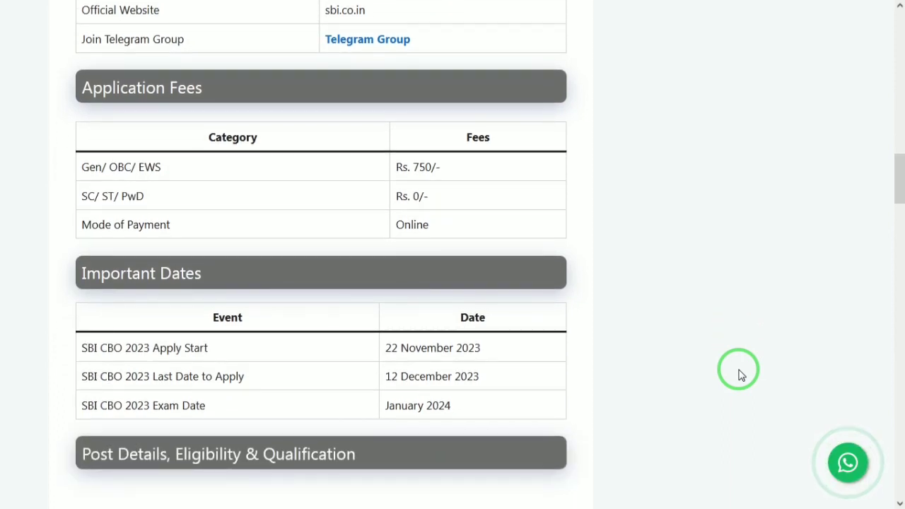
scroll(740, 375, "down", 1)
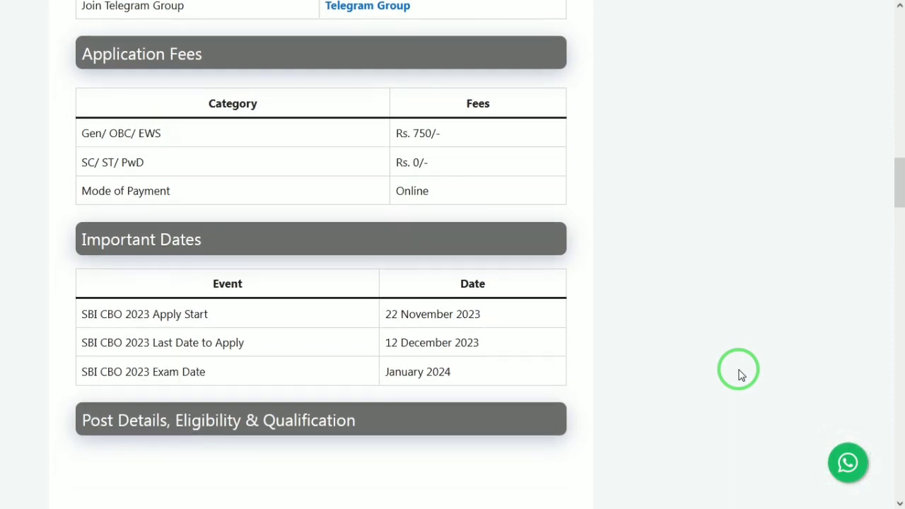
scroll(740, 375, "up", 1)
scroll(740, 375, "down", 7)
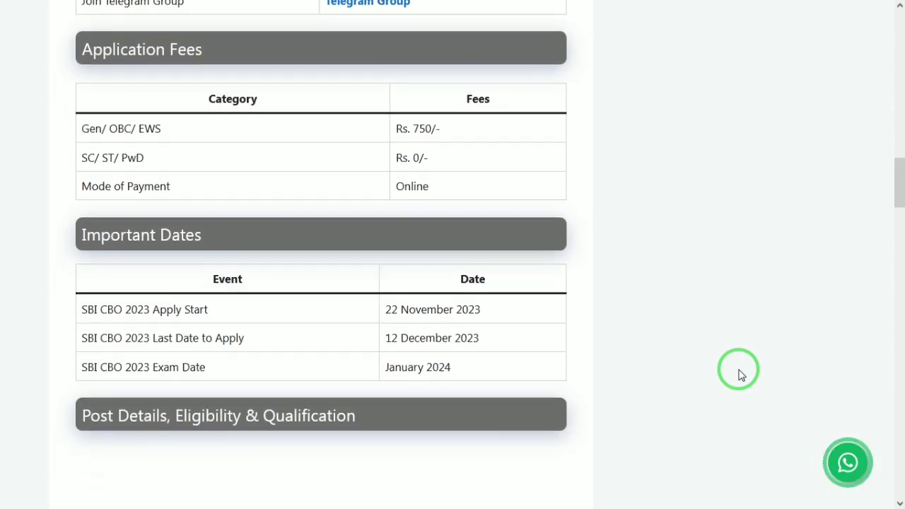
scroll(740, 375, "down", 4)
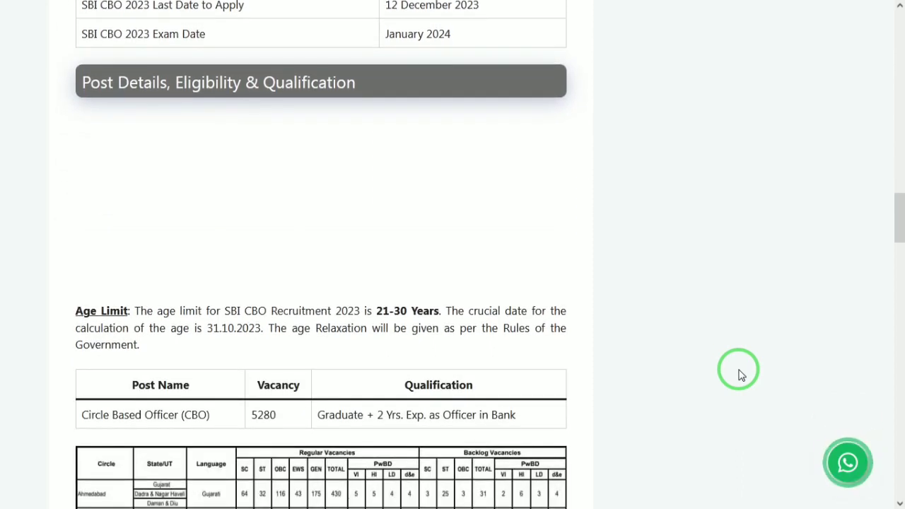
scroll(740, 374, "down", 1)
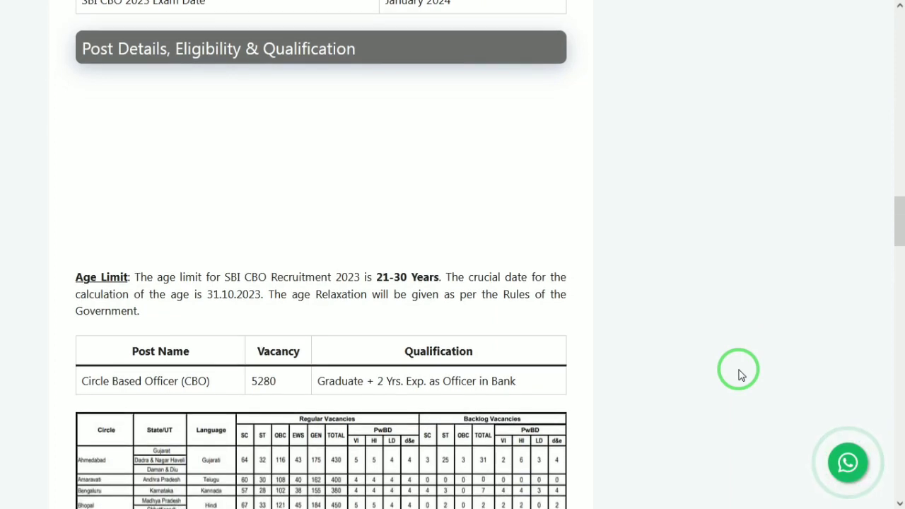
scroll(741, 374, "down", 1)
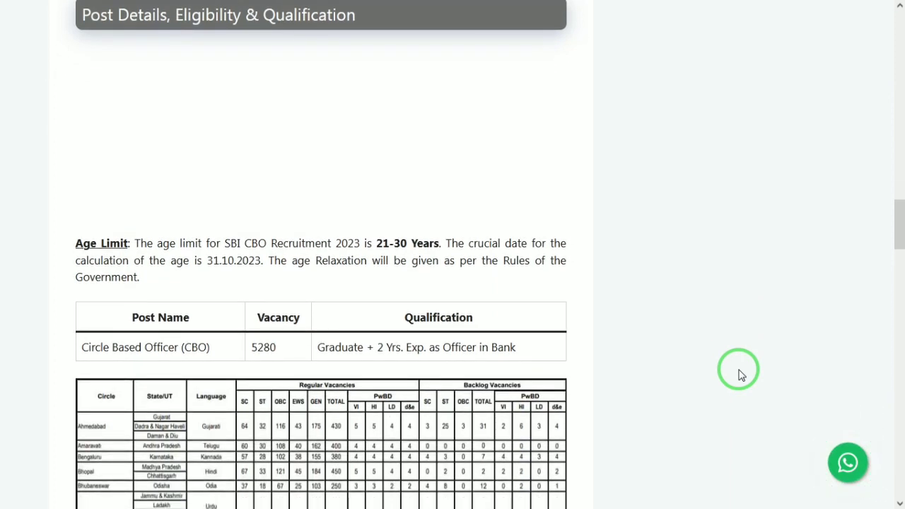
scroll(740, 374, "down", 1)
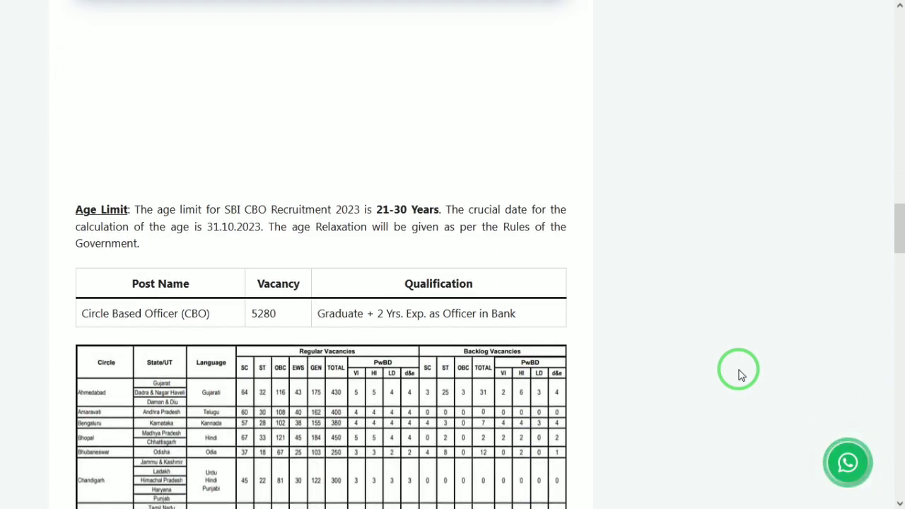
scroll(740, 374, "down", 2)
scroll(740, 375, "down", 1)
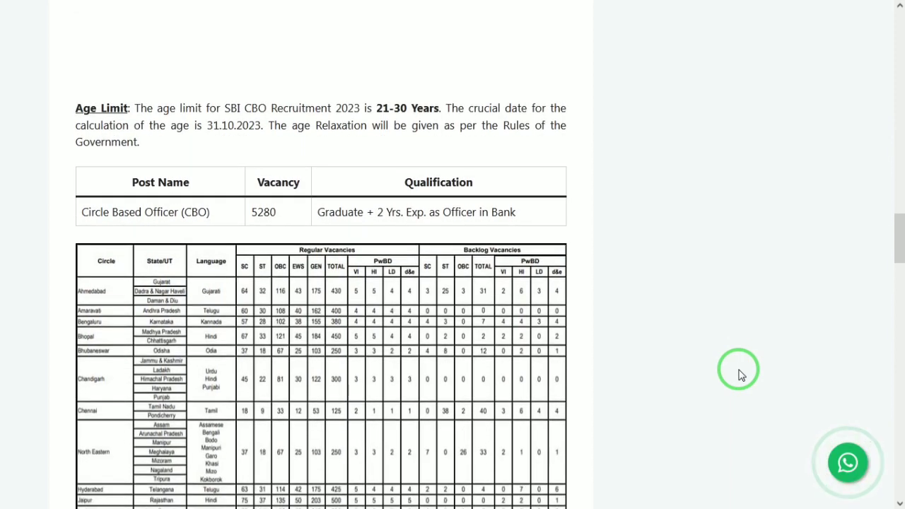
scroll(740, 374, "down", 6)
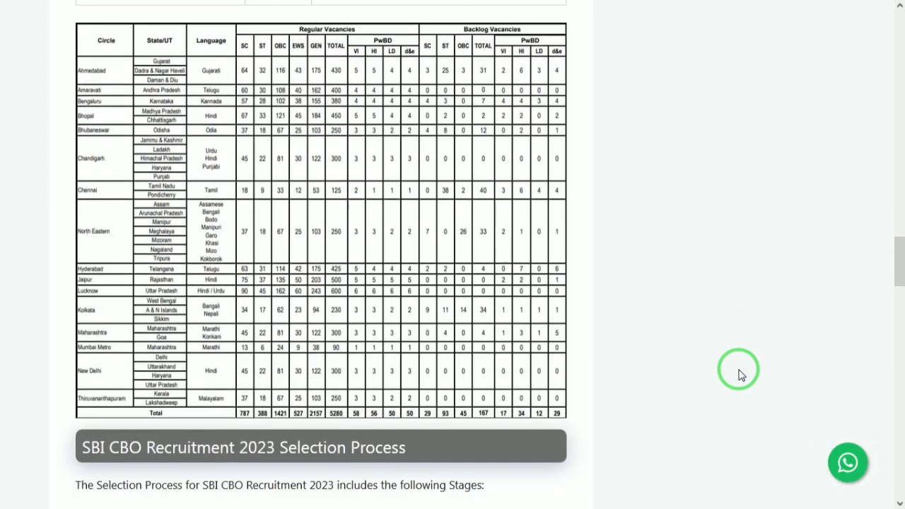
scroll(741, 374, "down", 4)
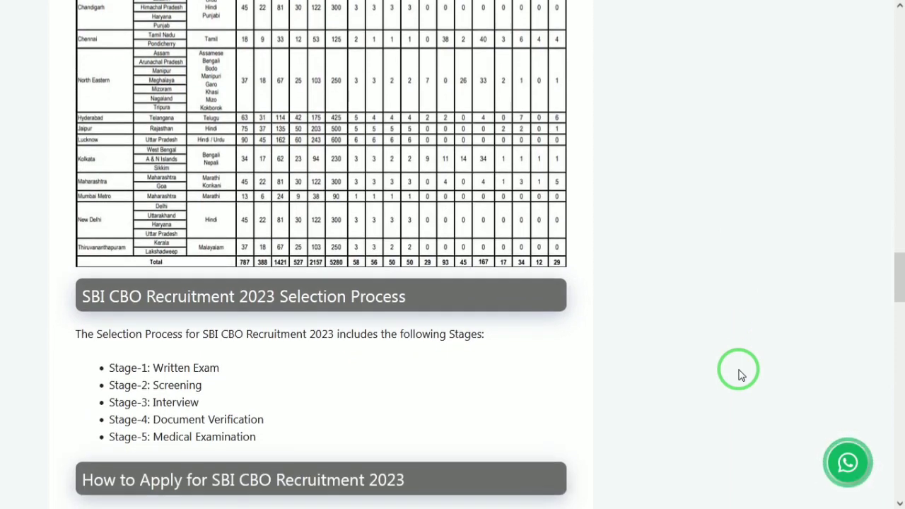
scroll(741, 374, "down", 3)
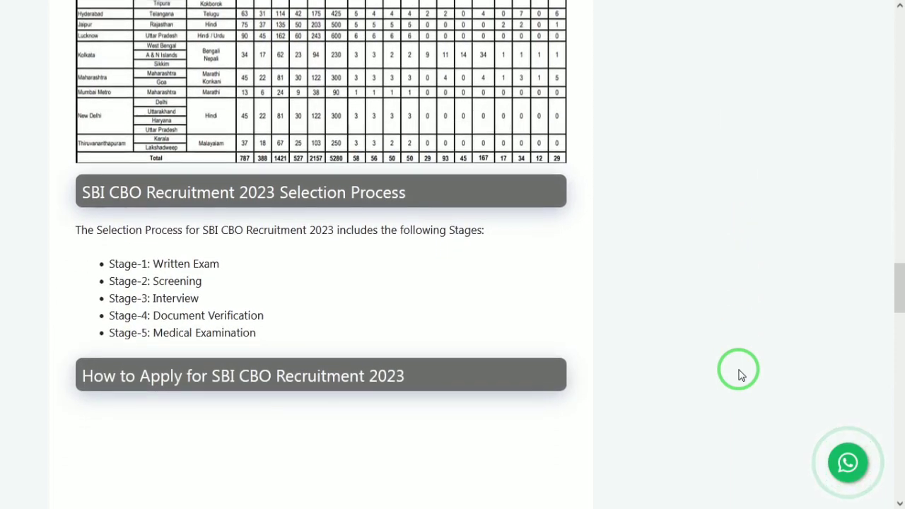
scroll(740, 375, "down", 1)
scroll(740, 375, "down", 1)
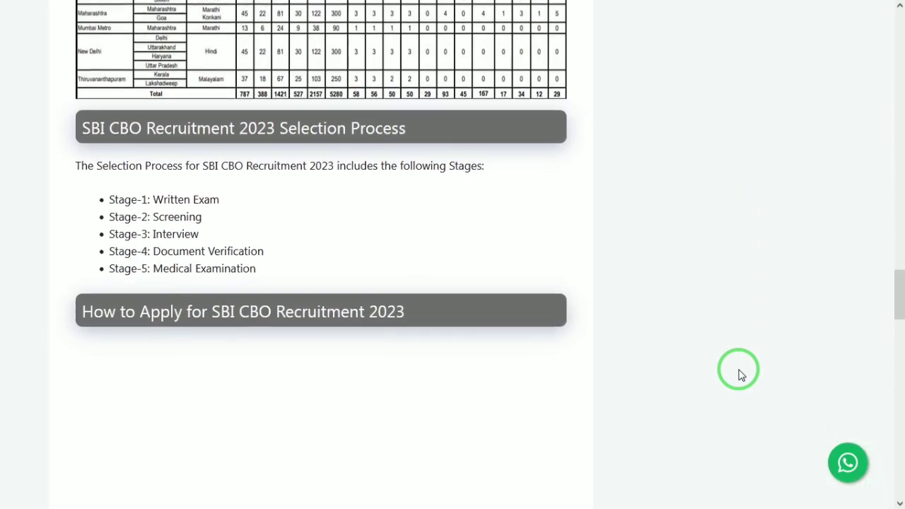
scroll(740, 375, "down", 1)
scroll(741, 375, "down", 6)
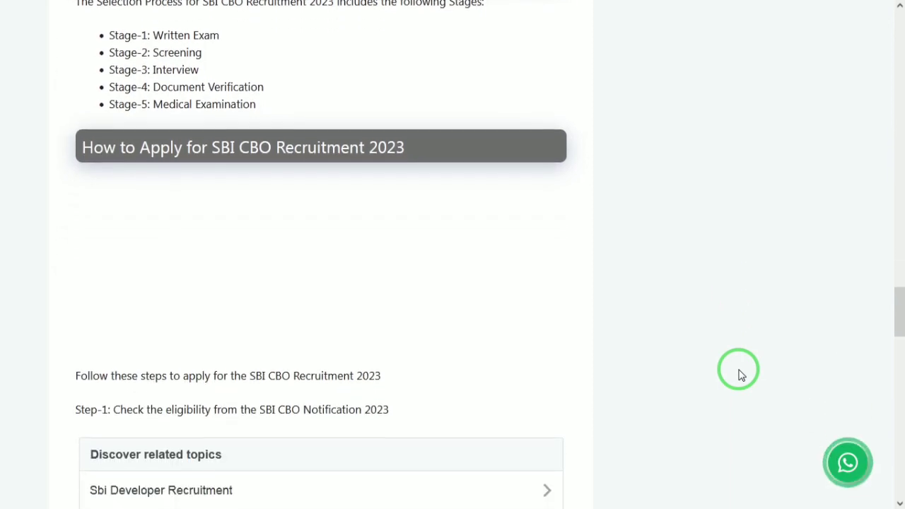
scroll(740, 374, "down", 6)
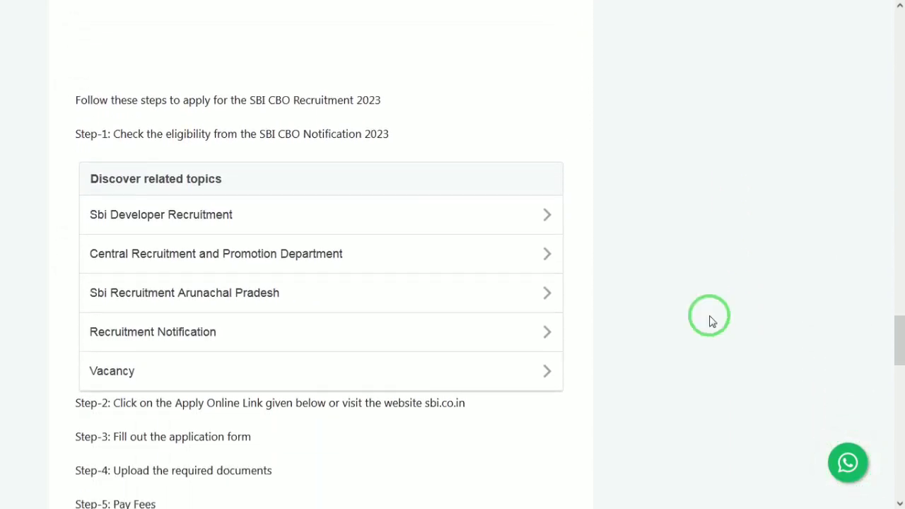
Start a new candidate registration on the SBI recruitment page
mouse_move(640, 6)
left_click(668, 6)
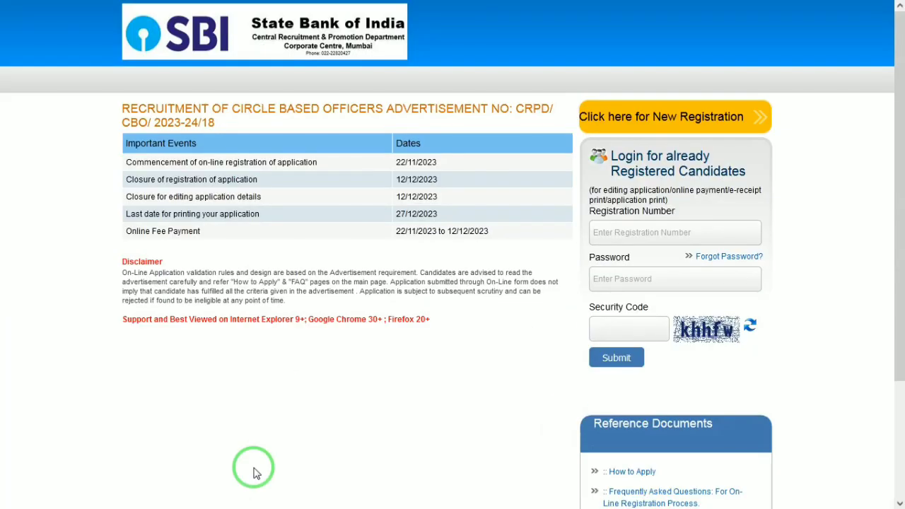
left_click(616, 121)
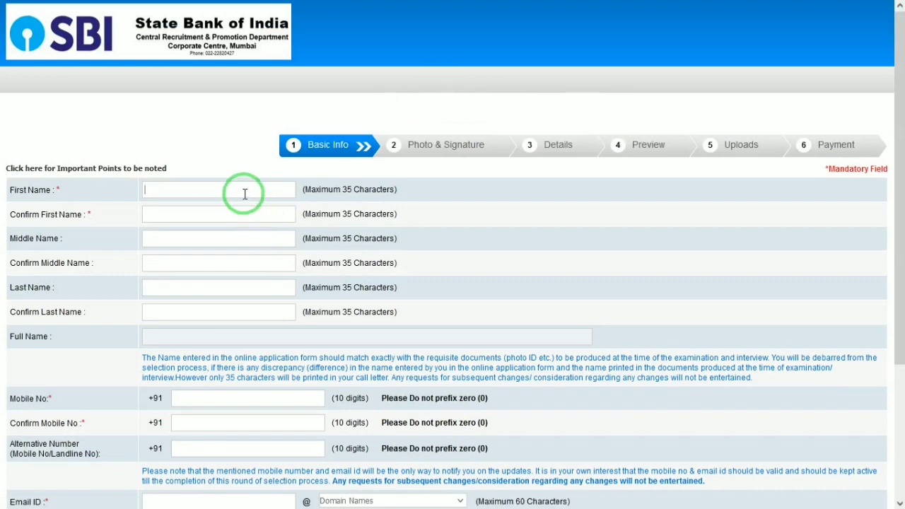
Enter the candidate's first and last name along with their confirmation fields
key("Tab")
key("Tab")
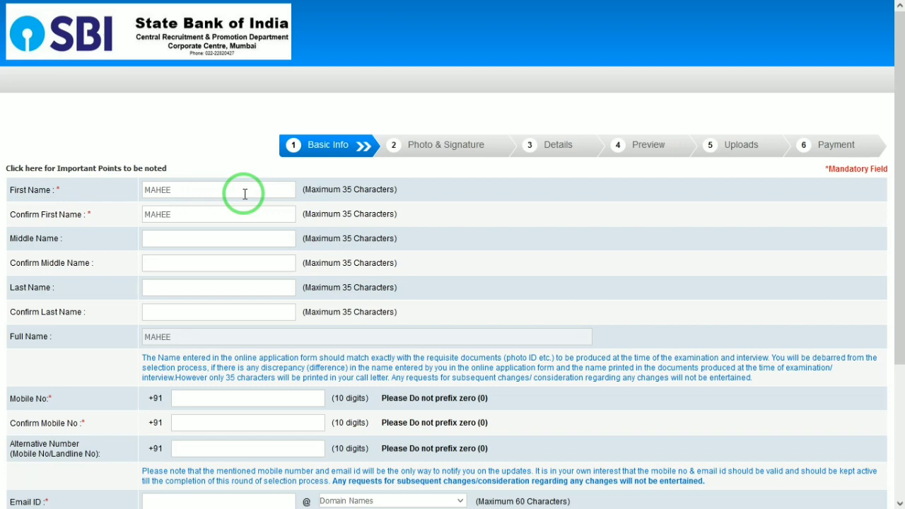
key("Tab")
key("Tab")
key("Tab")
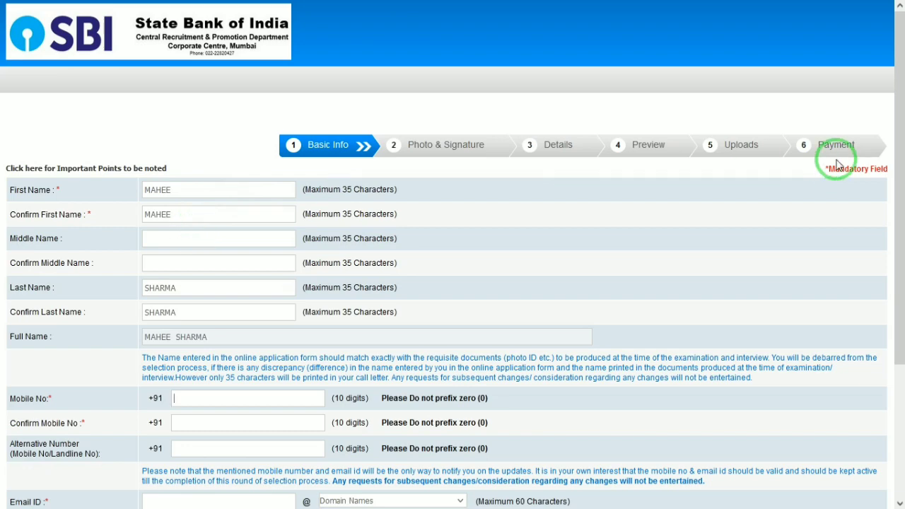
Choose gmail.com as the e-mail domain and move through the confirm mobile, e-mail and security code fields
left_click_drag(895, 148, 896, 254)
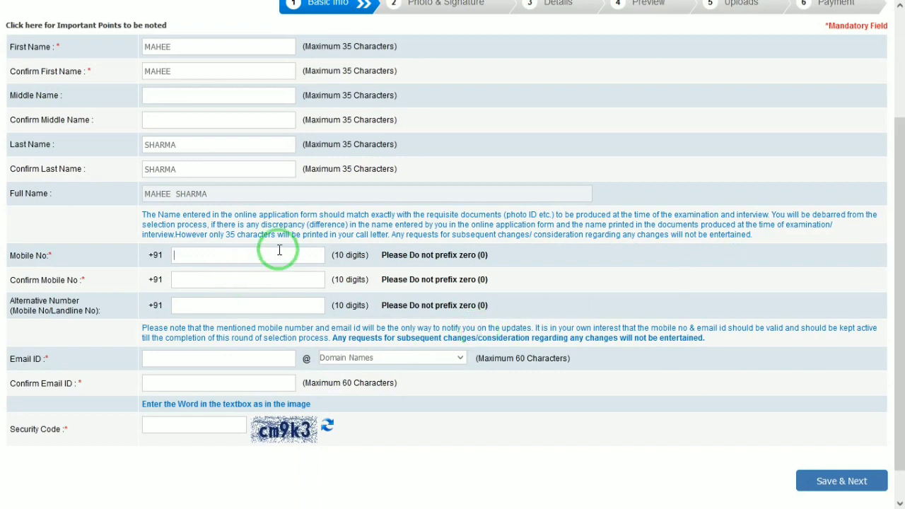
left_click(239, 278)
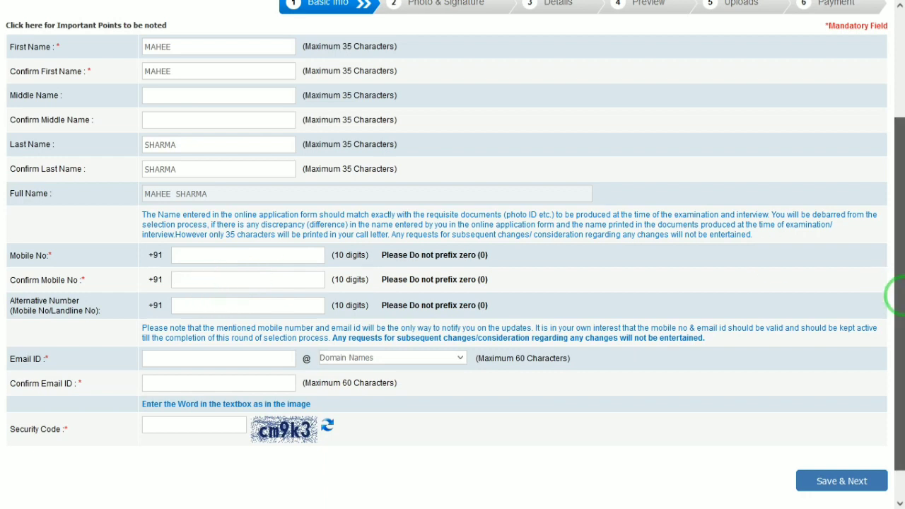
scroll(897, 299, "down", 1)
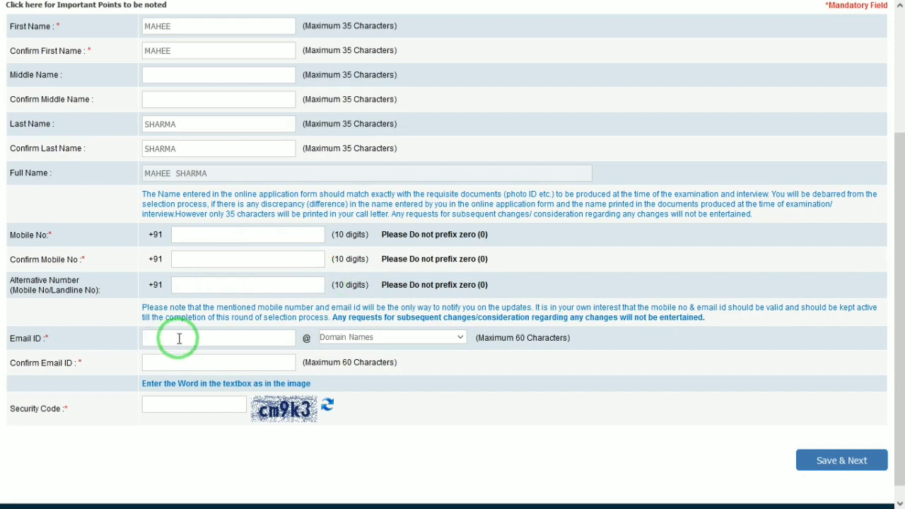
left_click(371, 338)
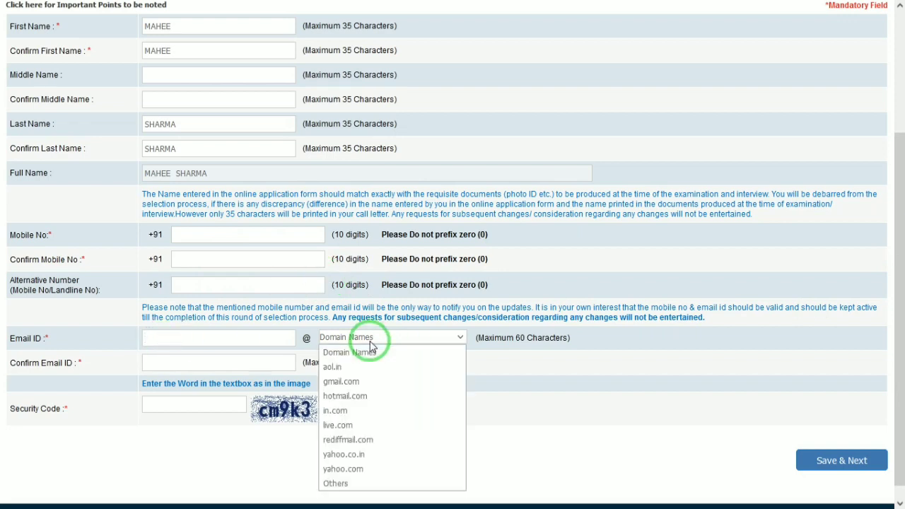
left_click(353, 382)
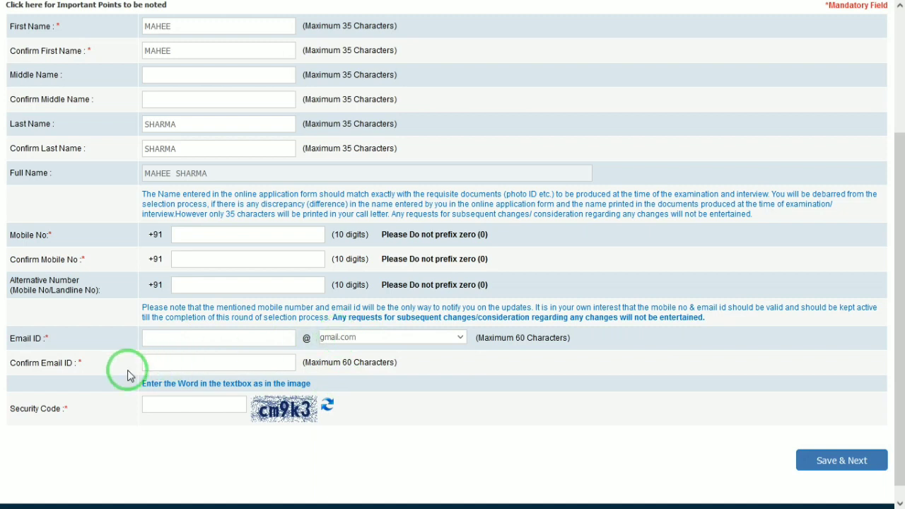
left_click(225, 360)
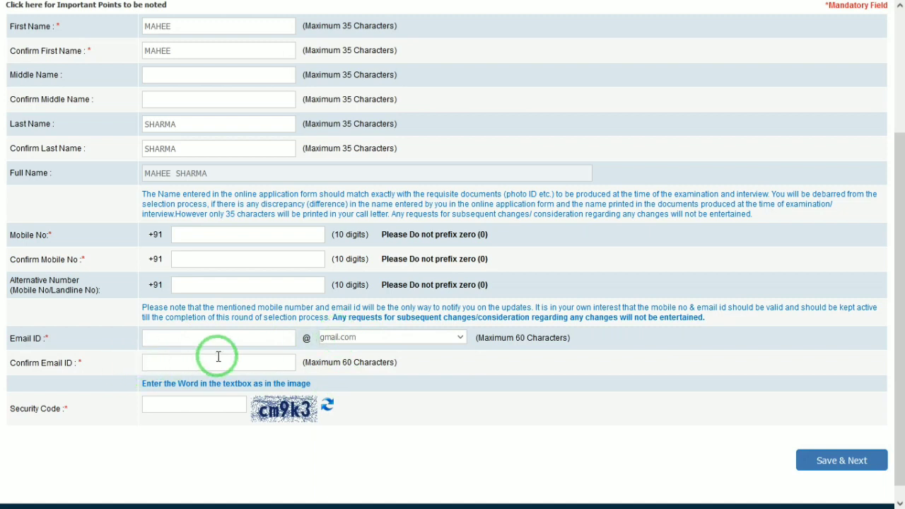
left_click(179, 402)
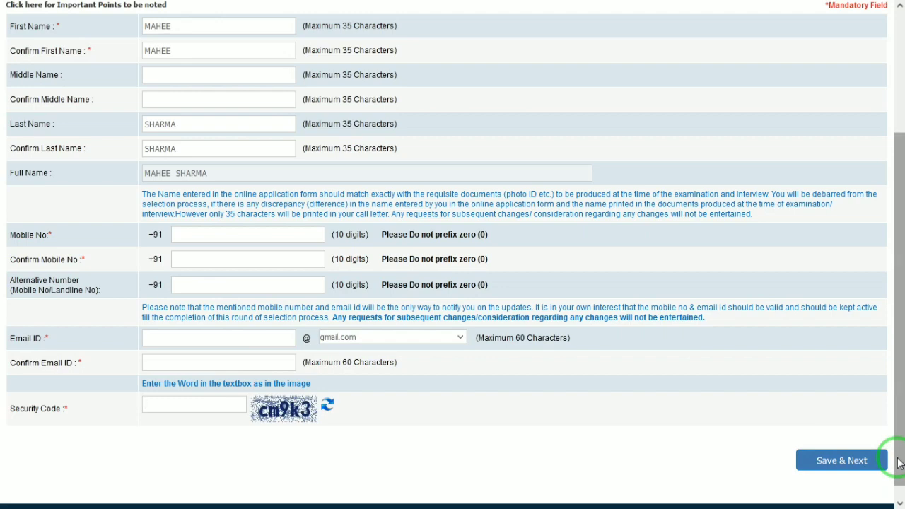
Go from the Photo & Signature page on to step 3, the Details form
mouse_move(520, 7)
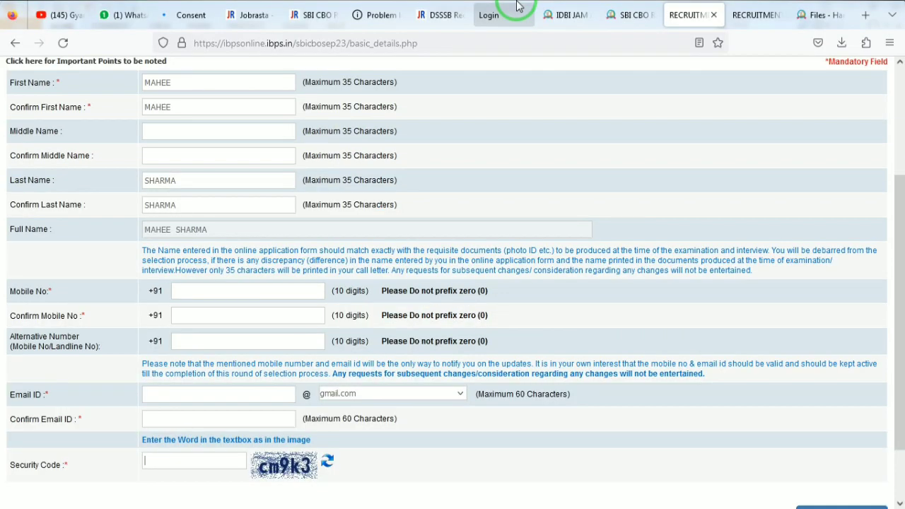
left_click(765, 12)
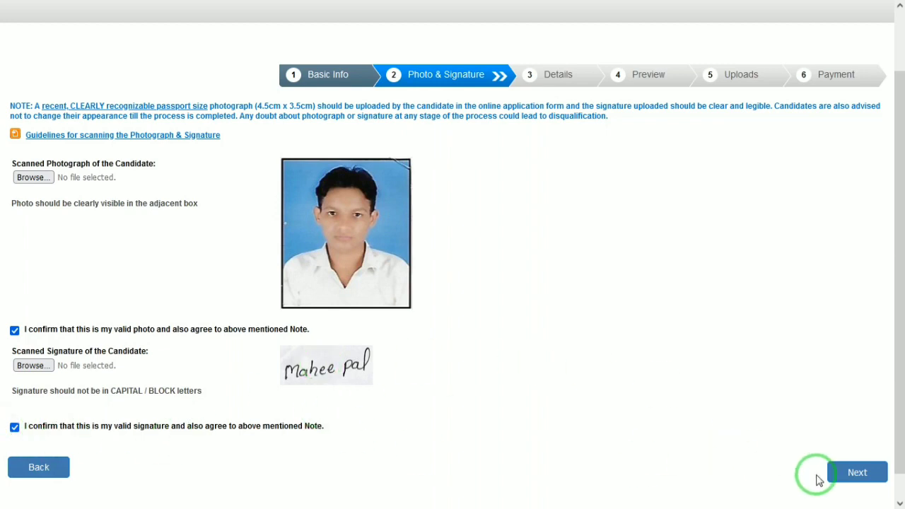
left_click(865, 473)
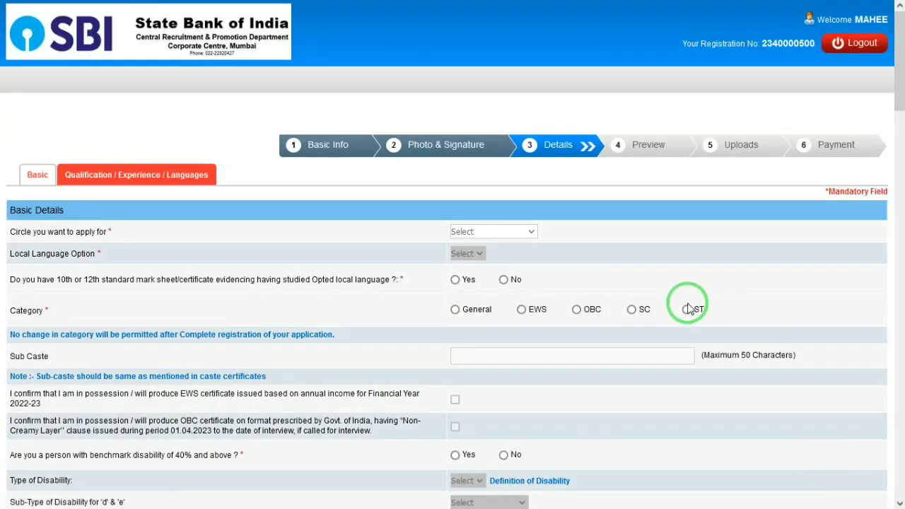
Select New Delhi as the circle to apply for
left_click_drag(900, 47, 900, 60)
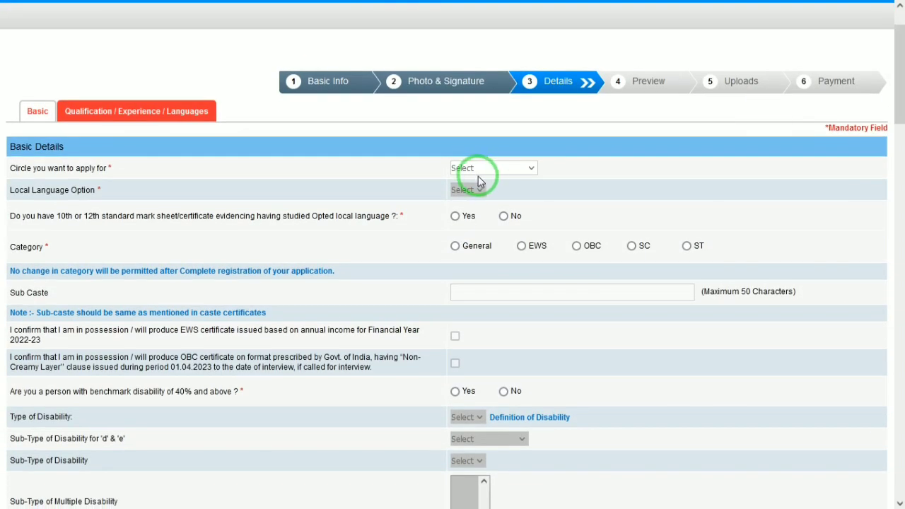
left_click(479, 171)
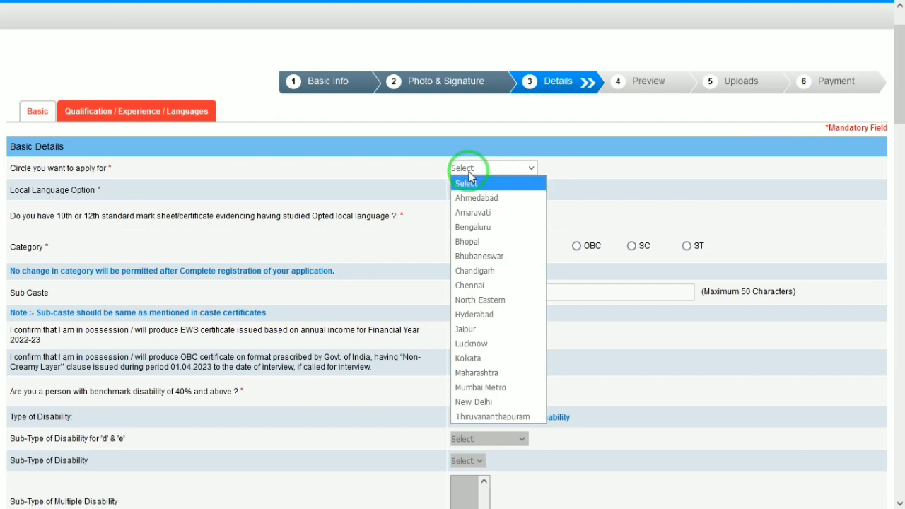
key("Down")
key("Down")
key("Down")
key("Down")
key("Down")
key("Down")
key("Down")
key("Down")
key("Down")
key("Down")
key("Down")
key("Down")
key("Down")
key("Down")
key("Down")
key("Down")
key("Down")
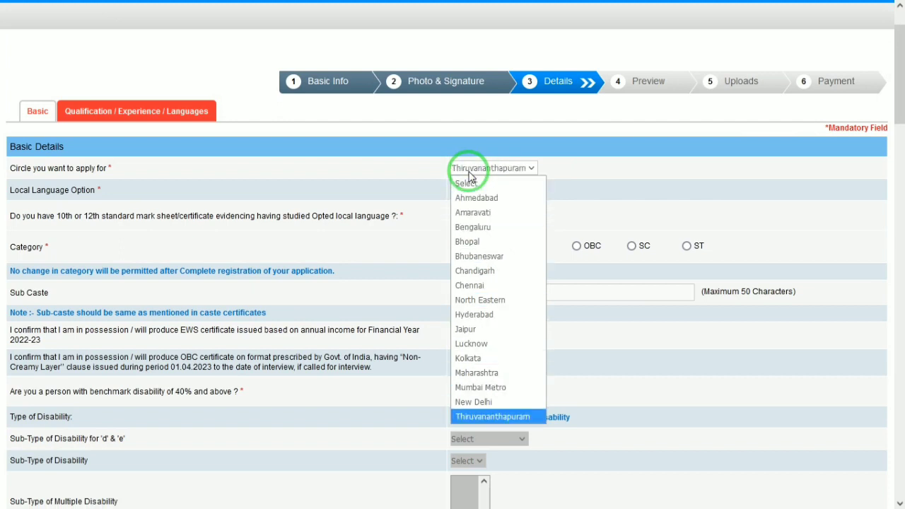
key("Up")
key("Up")
key("Down")
key("Return")
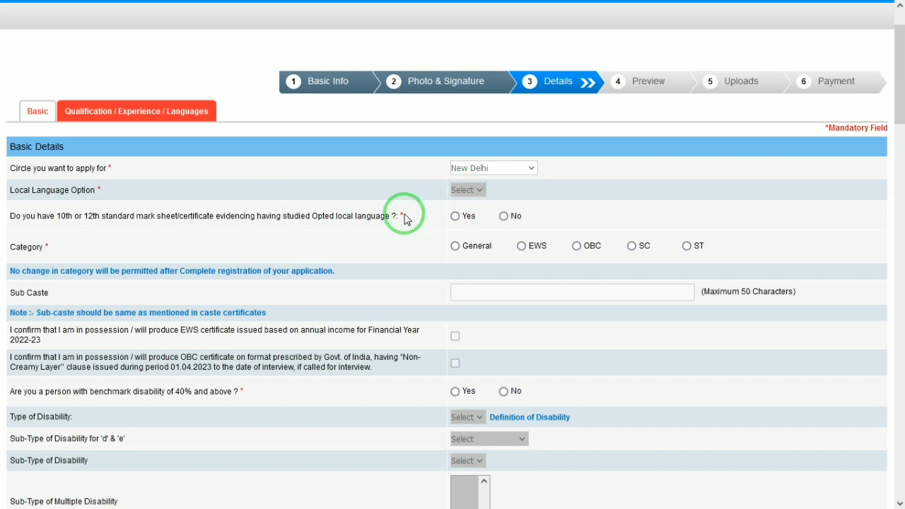
Pick Hindi as the local language, answer Yes to having studied it, and select category SC
left_click(478, 191)
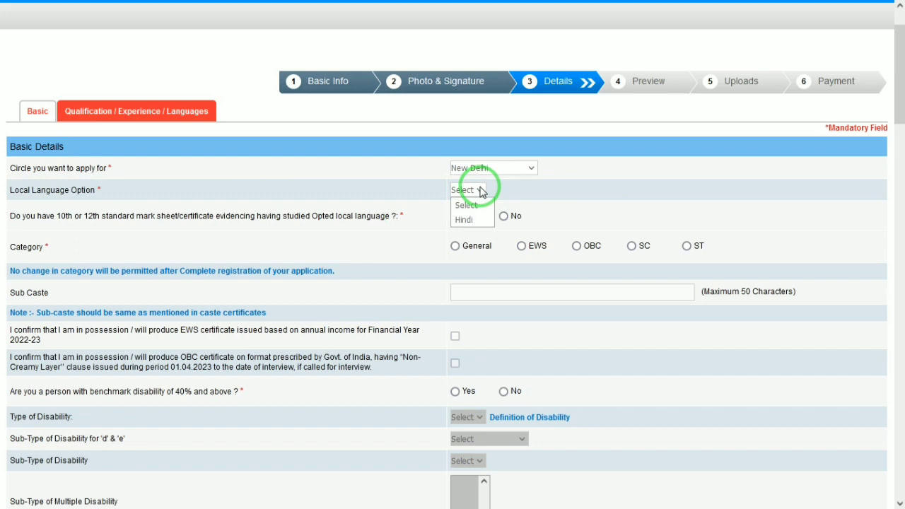
left_click(464, 220)
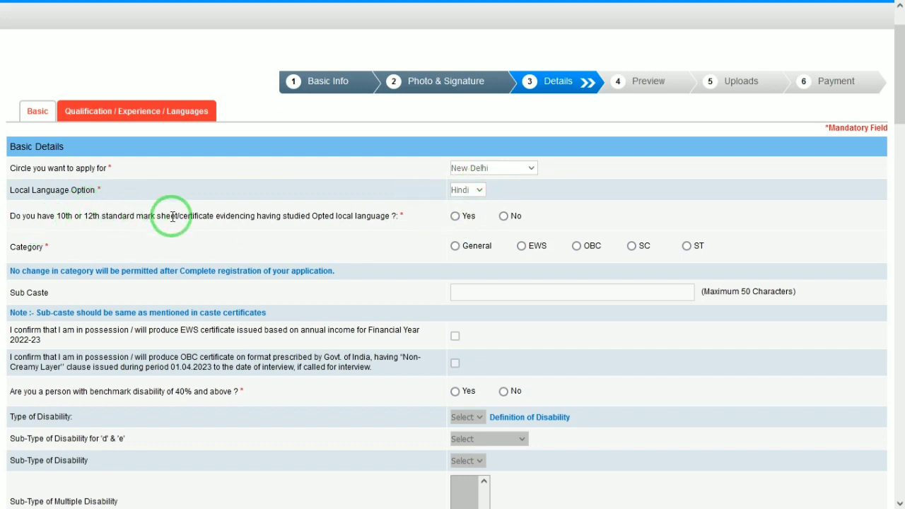
left_click(455, 216)
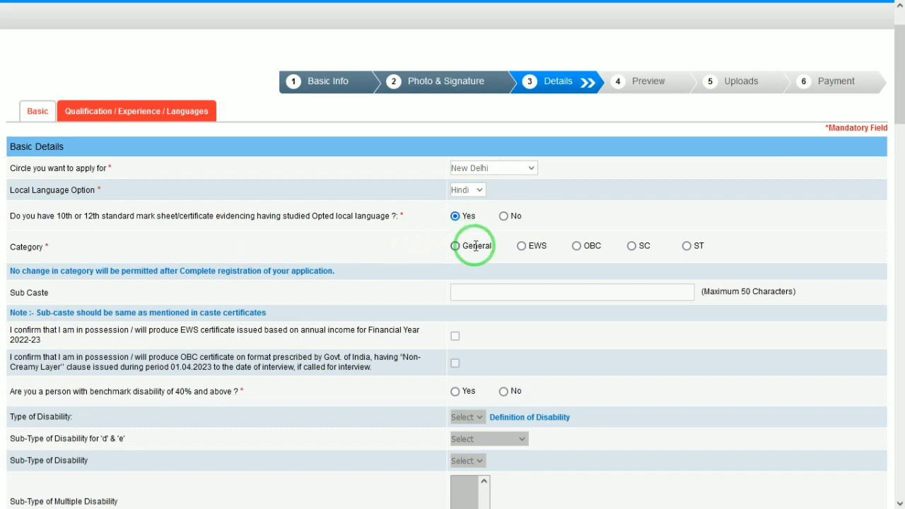
left_click(631, 245)
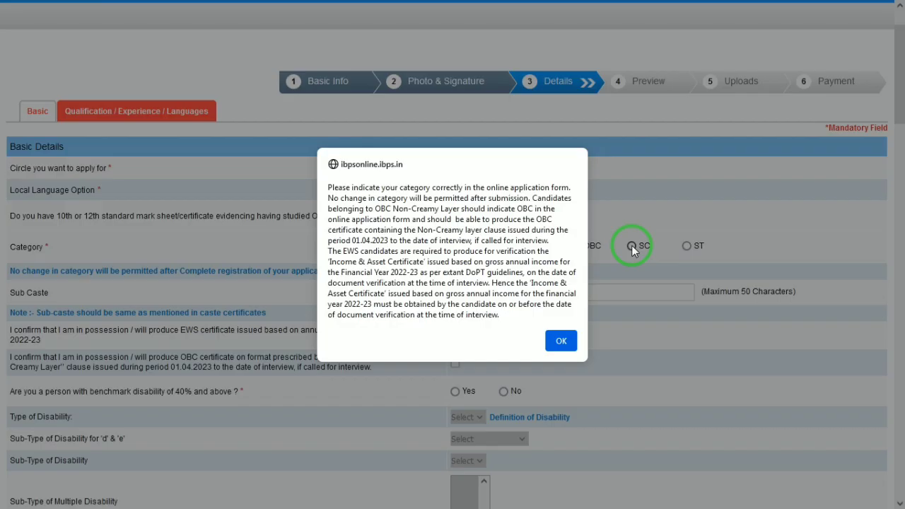
Acknowledge the SC category alert, enter sub caste JATAVA, and answer No to both disability questions
left_click(562, 341)
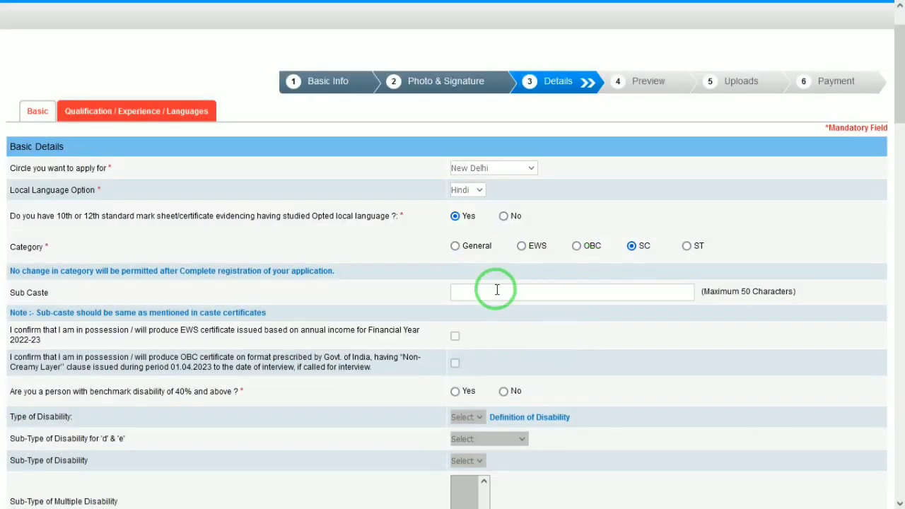
type("JATAVA")
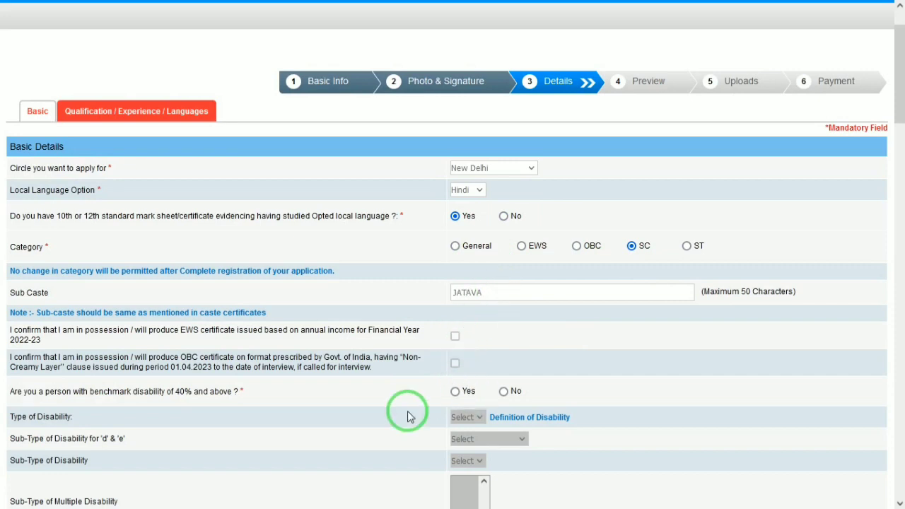
left_click(504, 392)
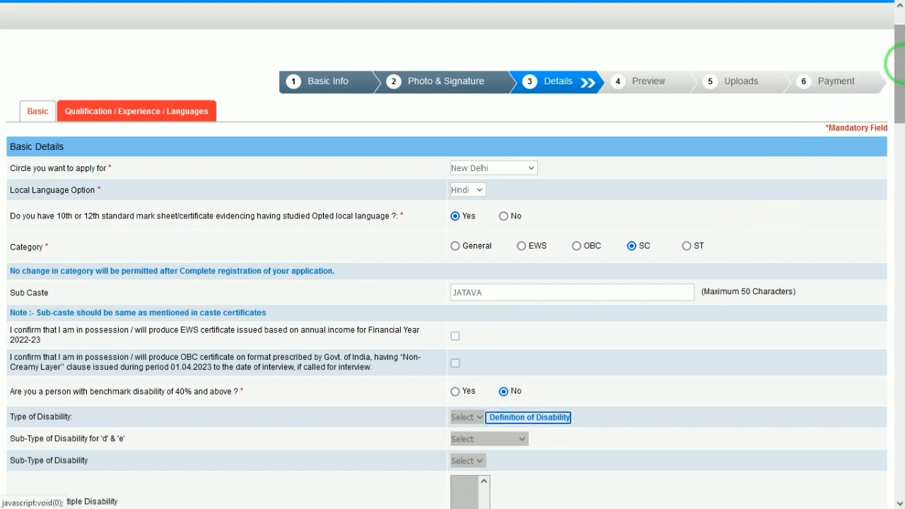
left_click_drag(897, 63, 899, 120)
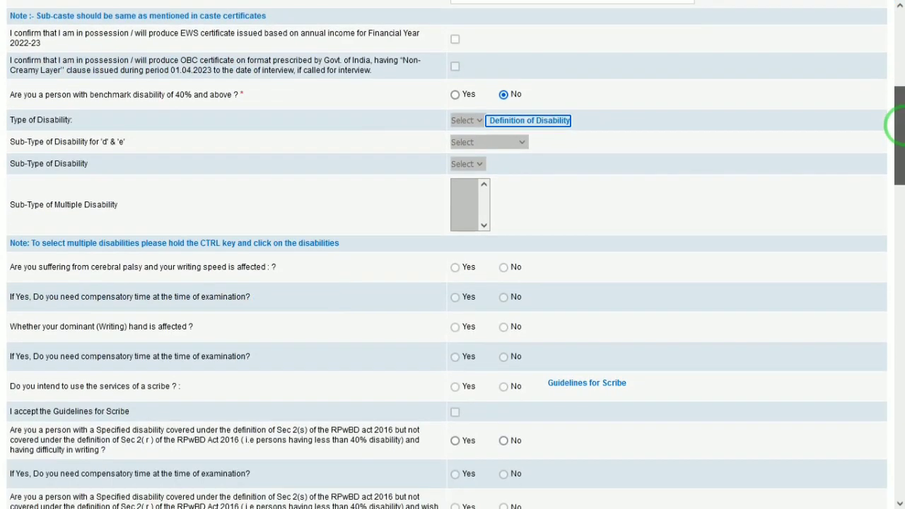
left_click(504, 442)
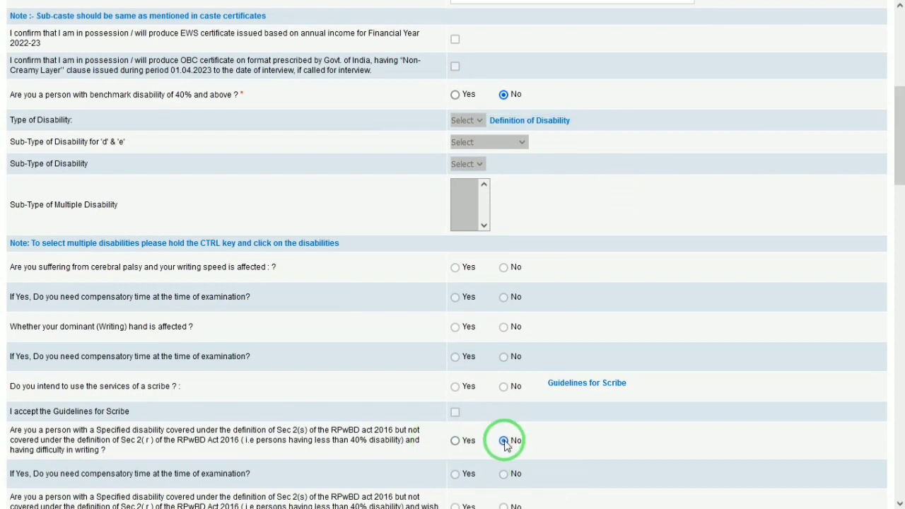
left_click_drag(897, 145, 895, 205)
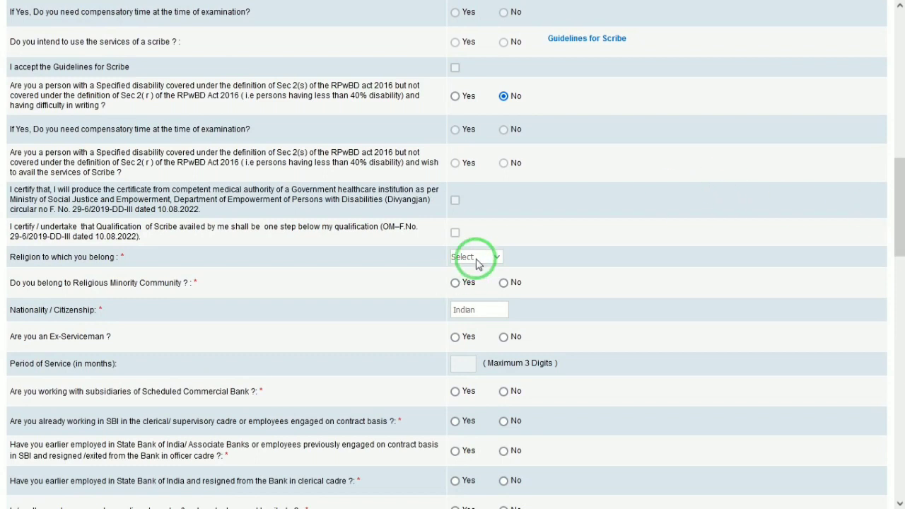
Select Hindu as the religion and answer No to ex-serviceman and bank-employment questions
left_click(475, 258)
left_click(476, 315)
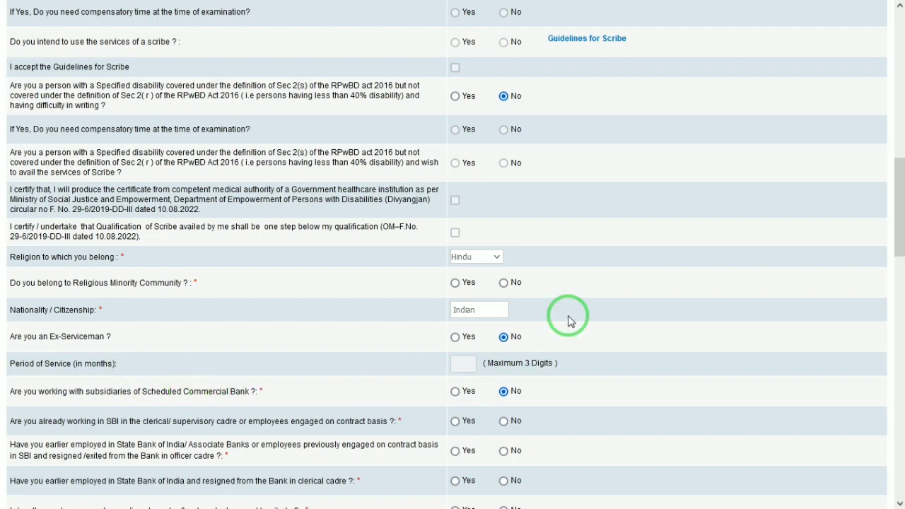
left_click_drag(898, 181, 902, 220)
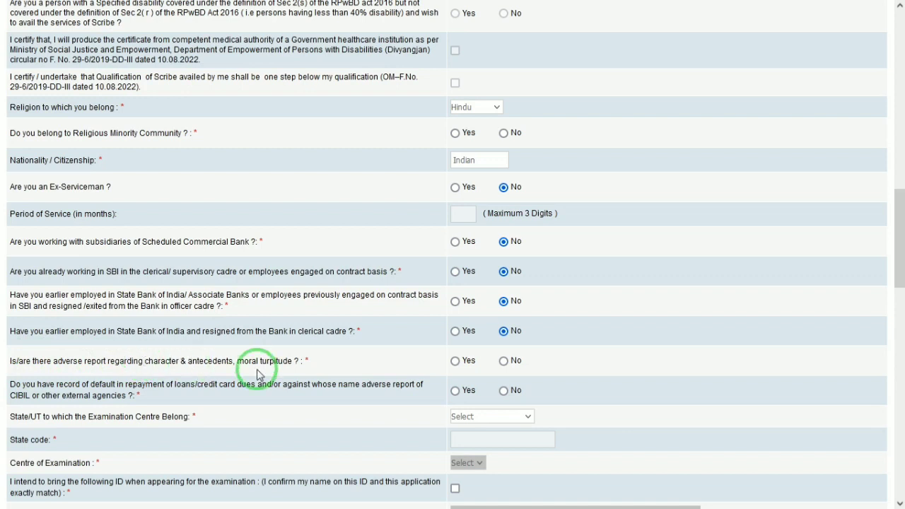
Answer No to the adverse-report and CIBIL loan-default questions
left_click(503, 361)
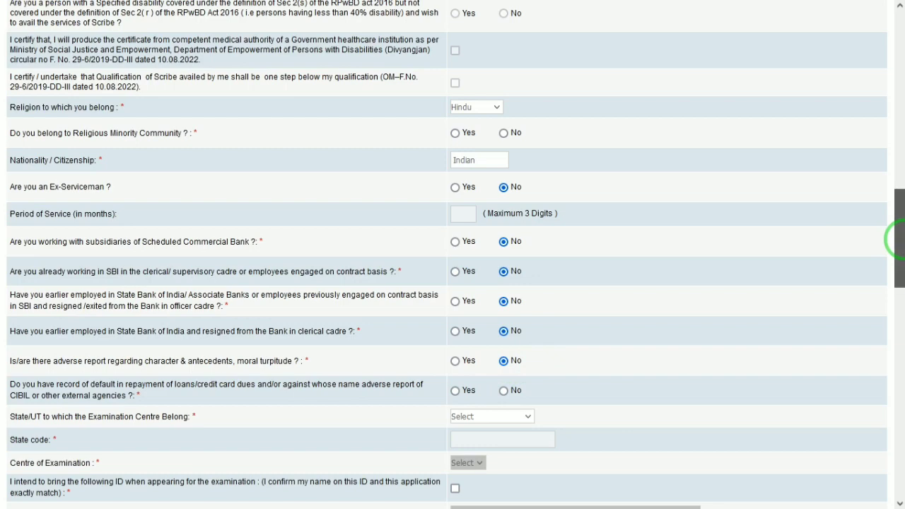
left_click_drag(896, 236, 895, 280)
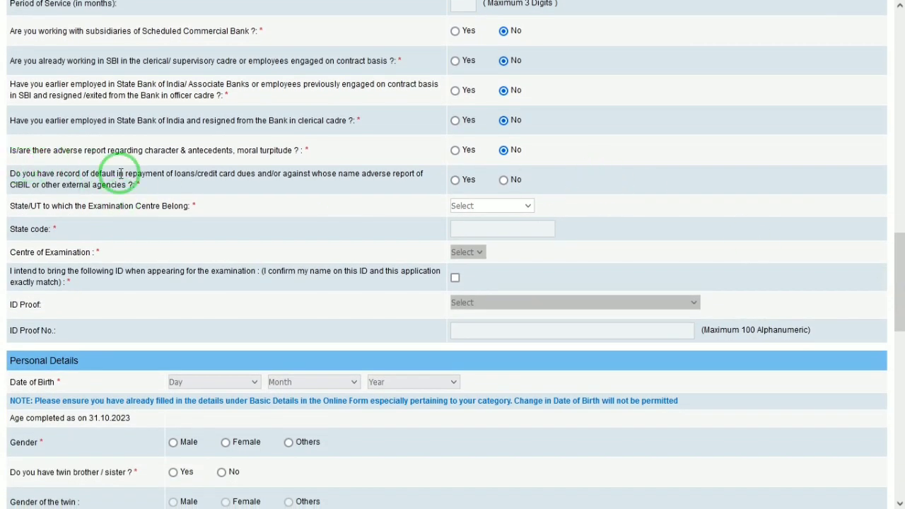
left_click(504, 179)
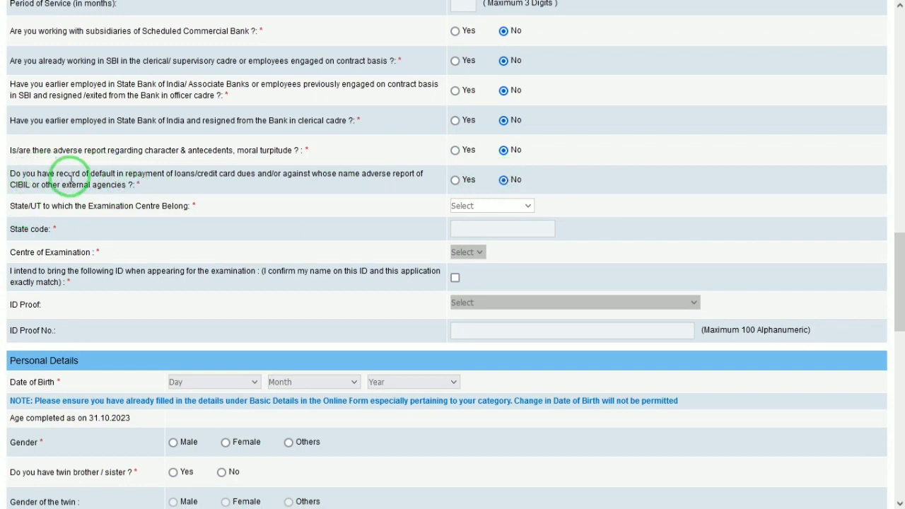
Choose Uttar Pradesh as the exam state and Agra as the examination centre
left_click(516, 204)
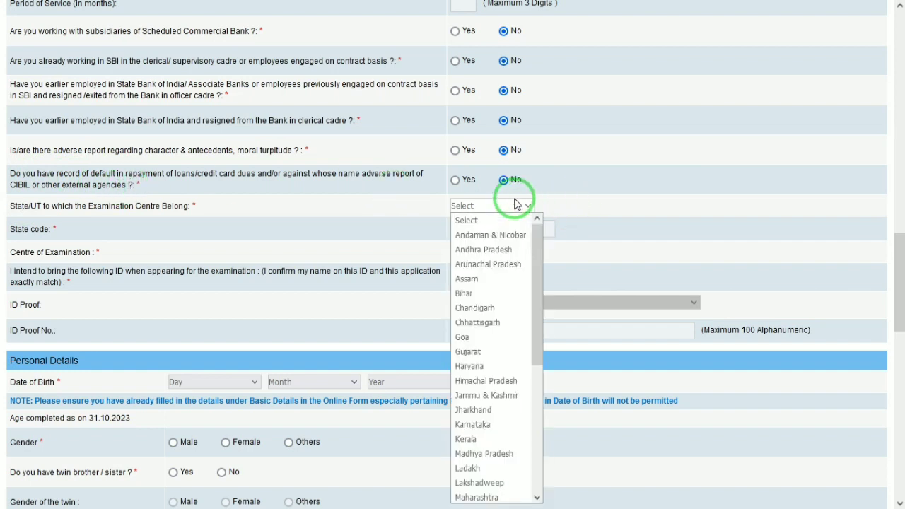
key("u")
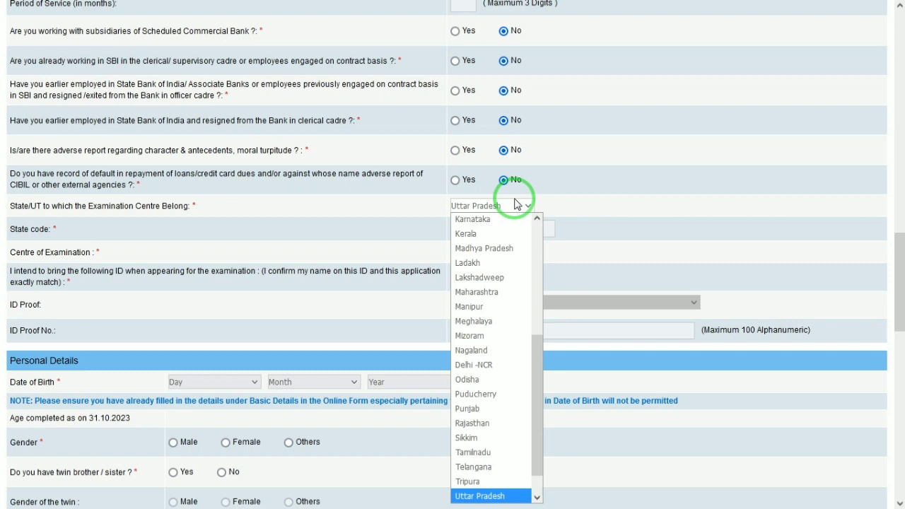
key("Return")
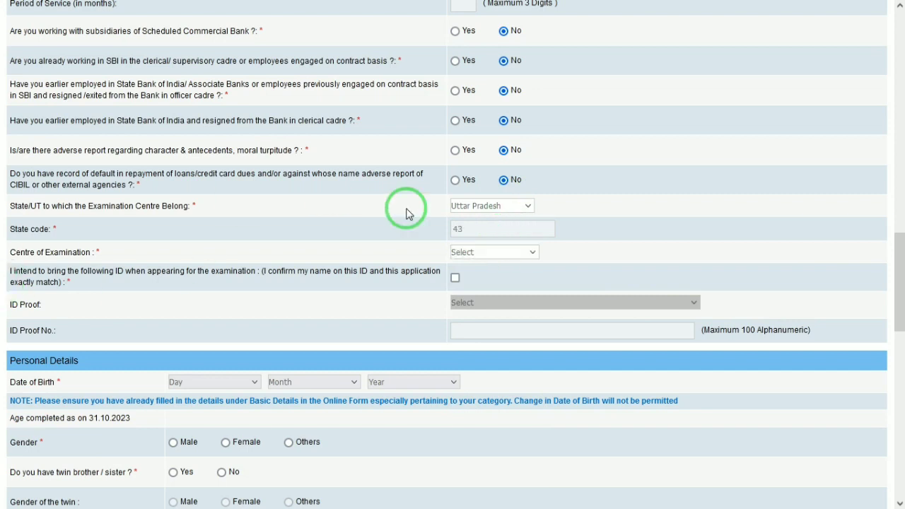
left_click(499, 252)
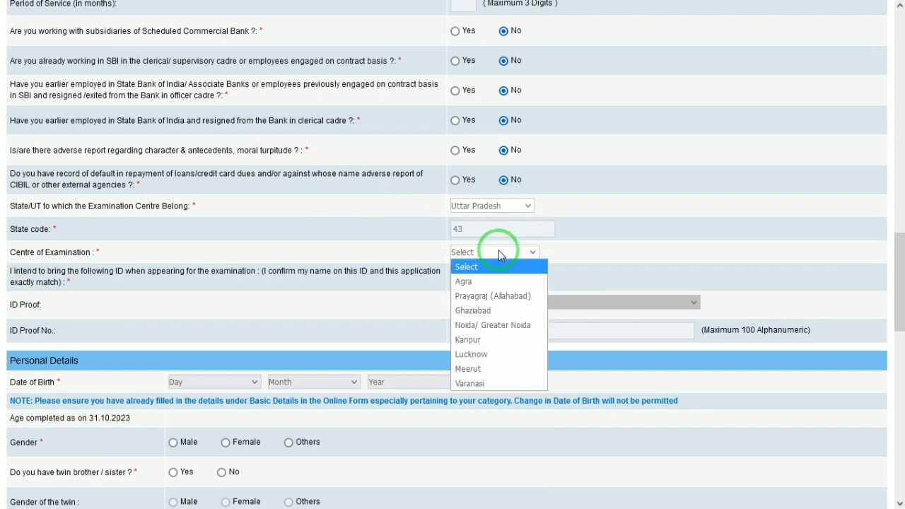
left_click(465, 284)
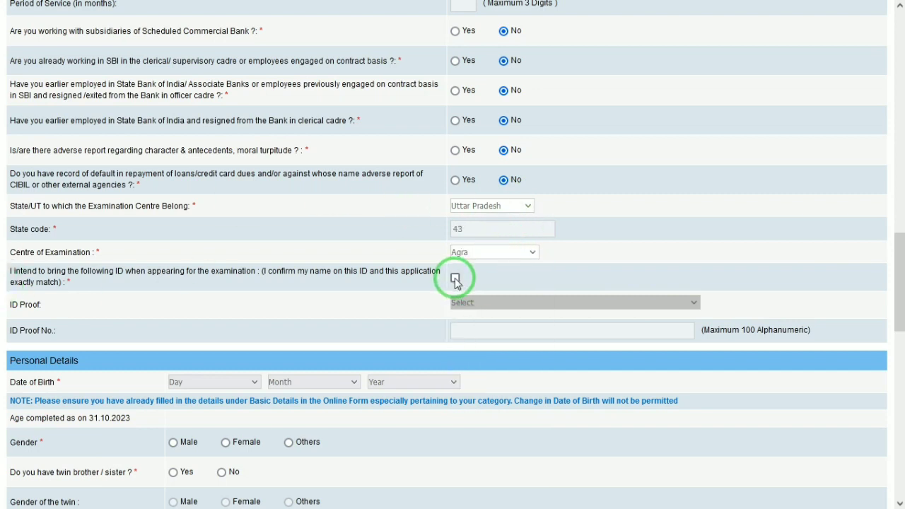
Confirm bringing ID to the exam and choose Aadhar Card as the ID proof
left_click(456, 279)
left_click(479, 304)
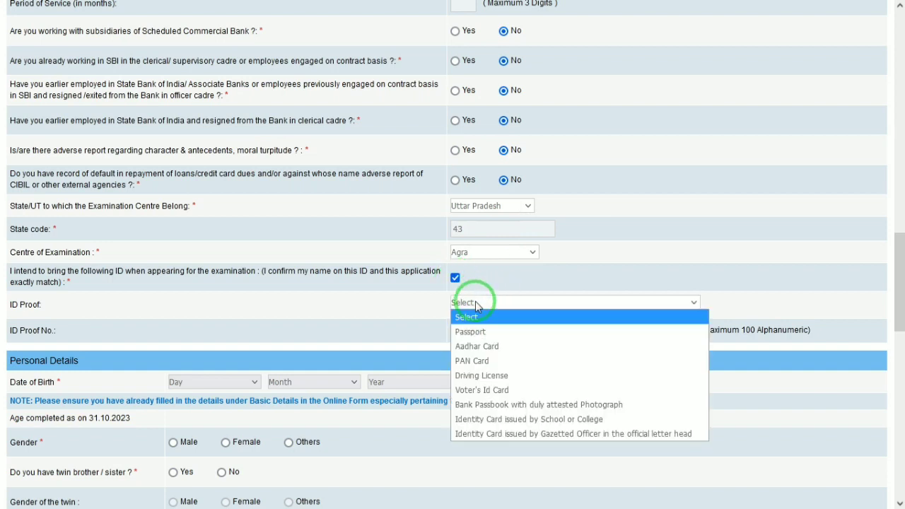
left_click(492, 347)
left_click(490, 335)
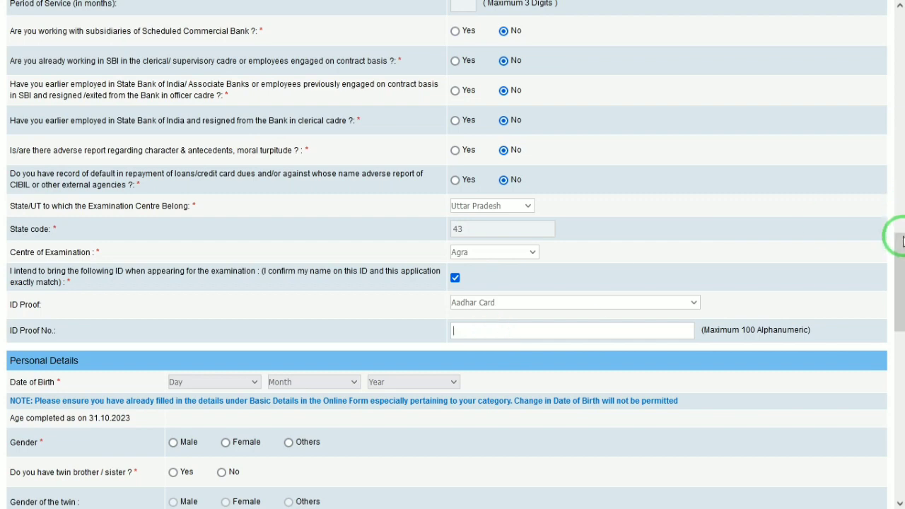
Set date of birth 01 January 2000, gender Male, no twin, marital status Unmarried
left_click_drag(897, 287, 896, 333)
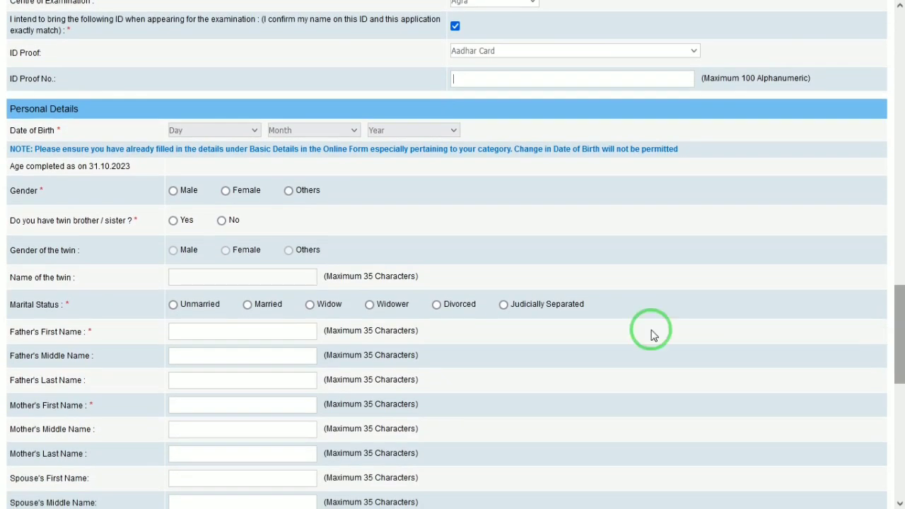
left_click(205, 130)
left_click(195, 155)
left_click(307, 130)
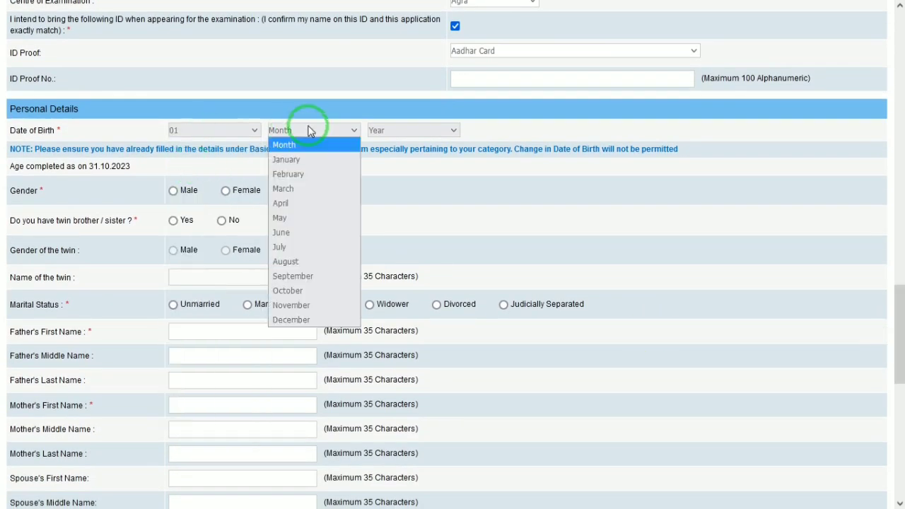
left_click(295, 157)
left_click(403, 130)
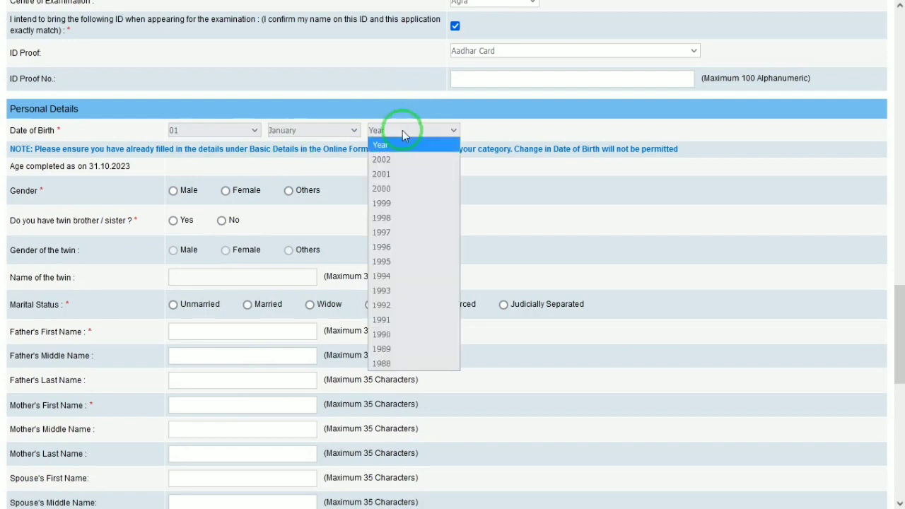
left_click(398, 188)
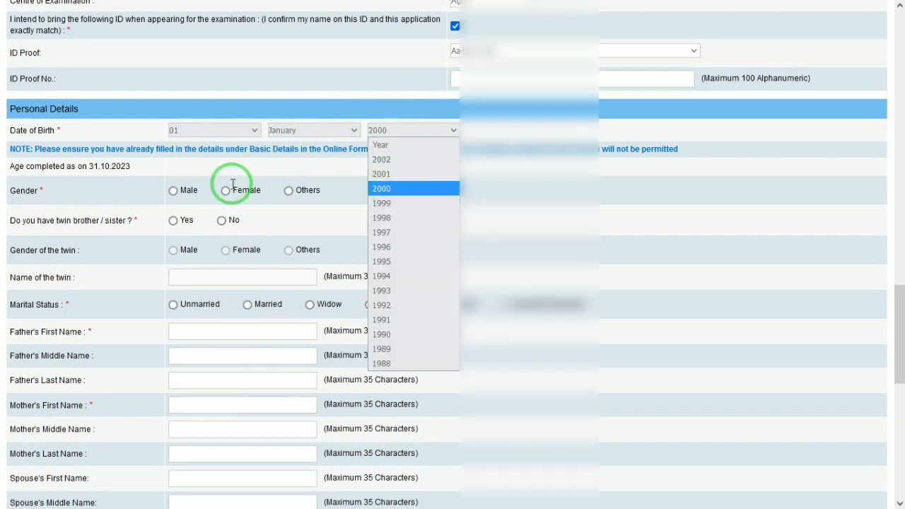
left_click(173, 190)
left_click(221, 220)
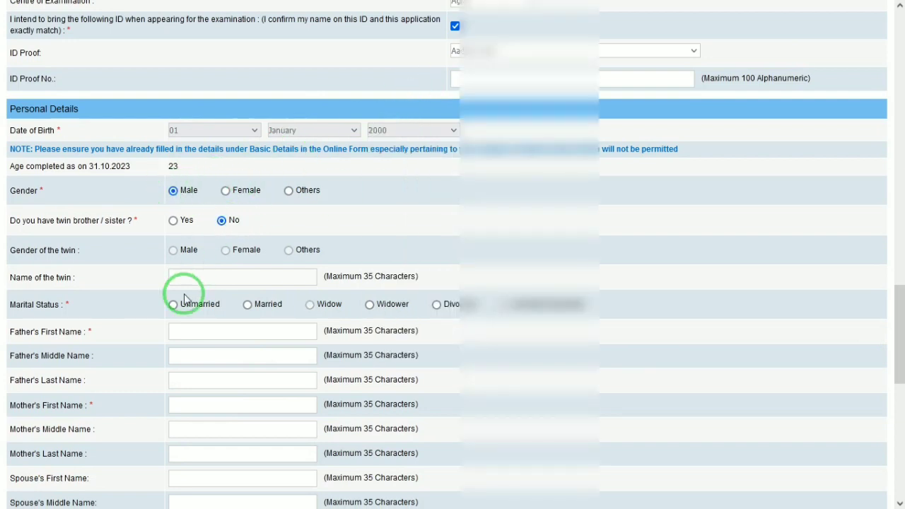
left_click(173, 305)
Enter the Aadhar ID proof number
left_click(472, 78)
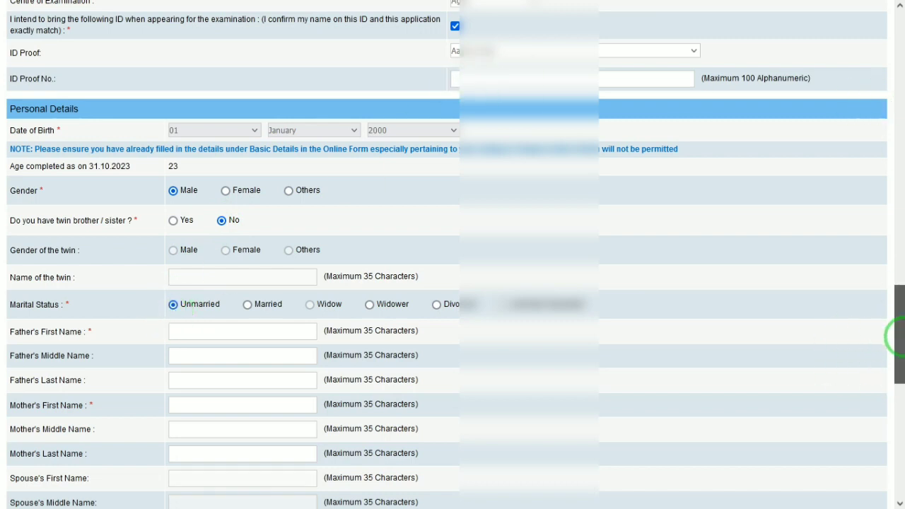
left_click_drag(895, 337, 894, 348)
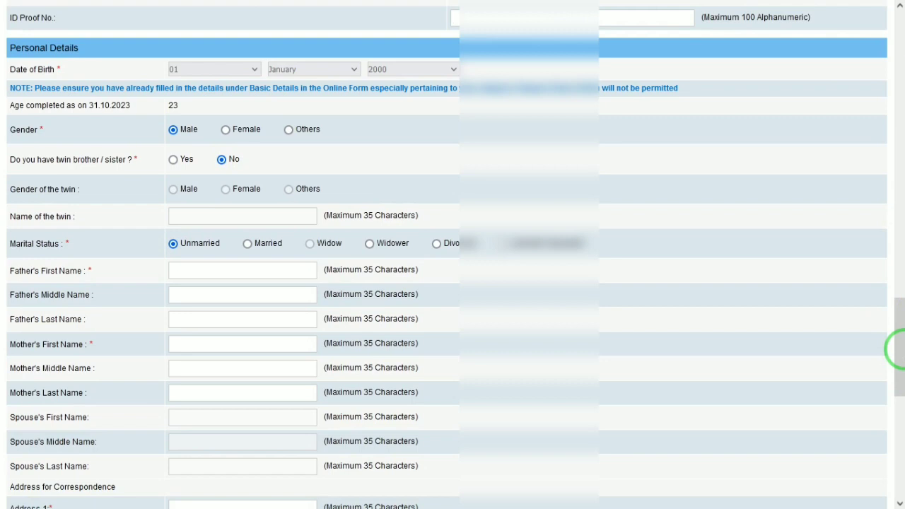
type("46546")
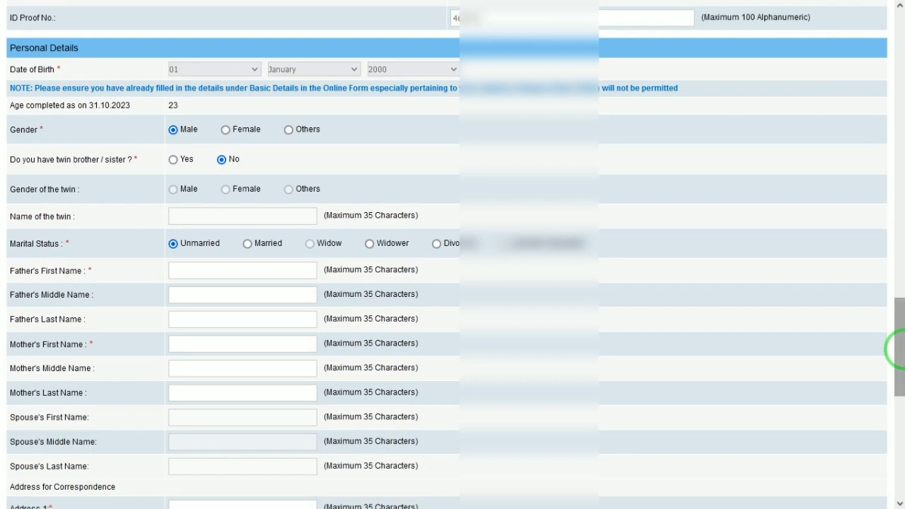
type("546546")
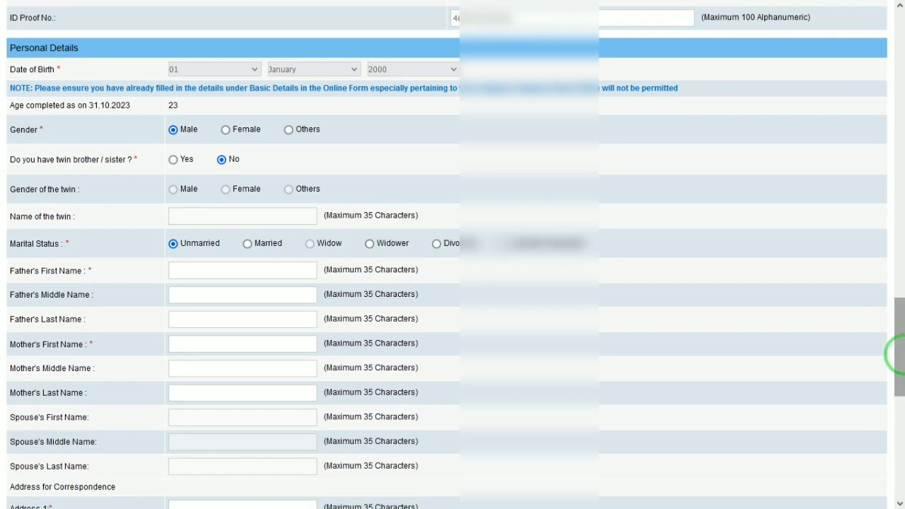
left_click_drag(896, 375, 895, 400)
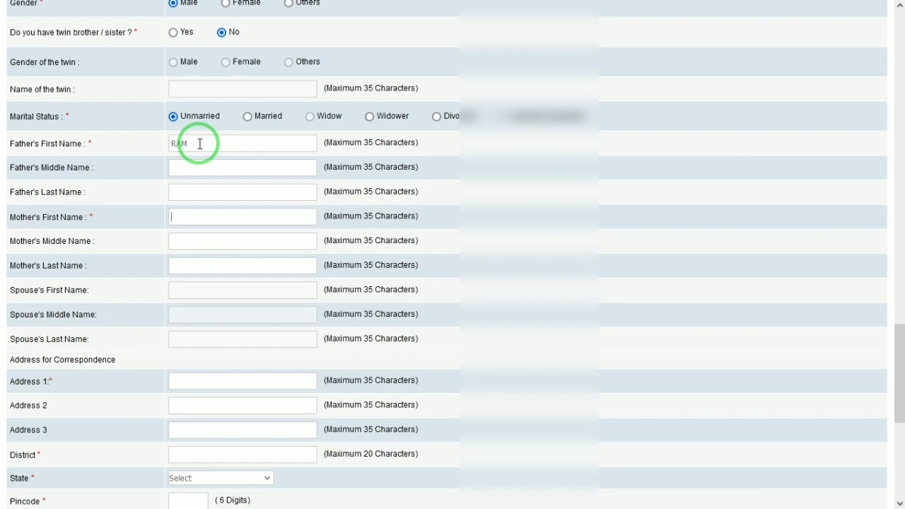
Enter the parent's first name, the correspondence address lines and the district
type("KUSH")
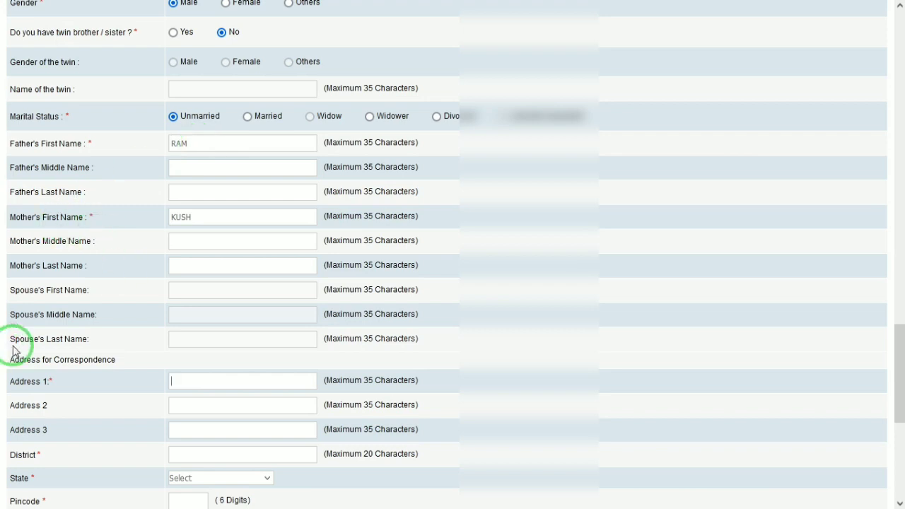
left_click(187, 385)
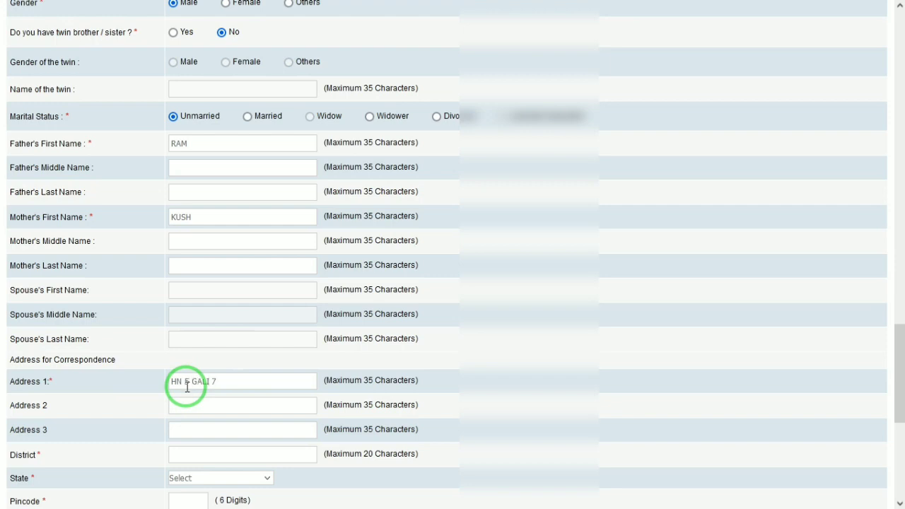
key("Tab")
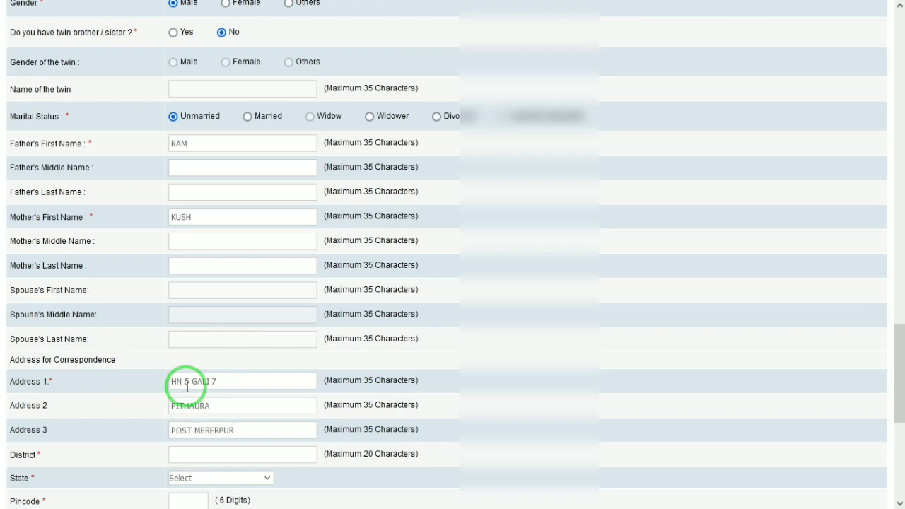
key("Tab")
Choose the correspondence state, enter the pincode, and make the permanent address the same
key("Tab")
key("u")
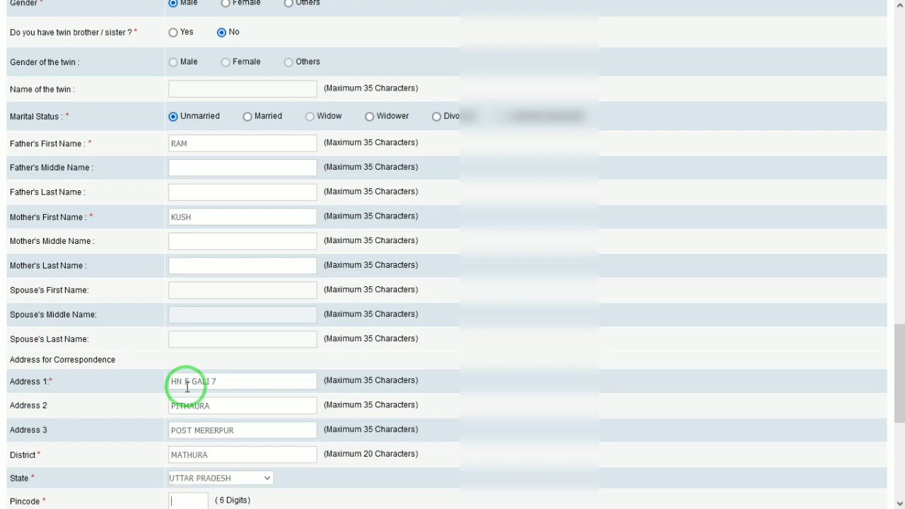
type("281205")
key("Tab")
key("space")
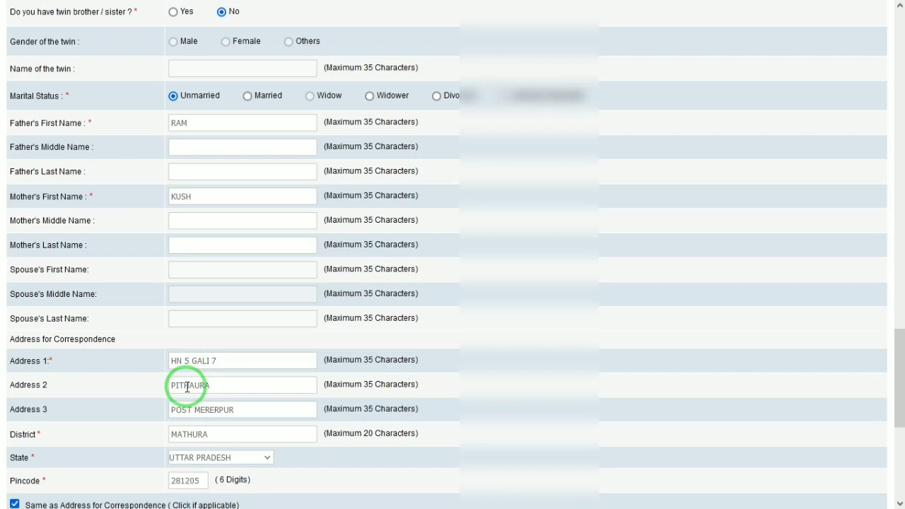
left_click_drag(900, 400, 901, 501)
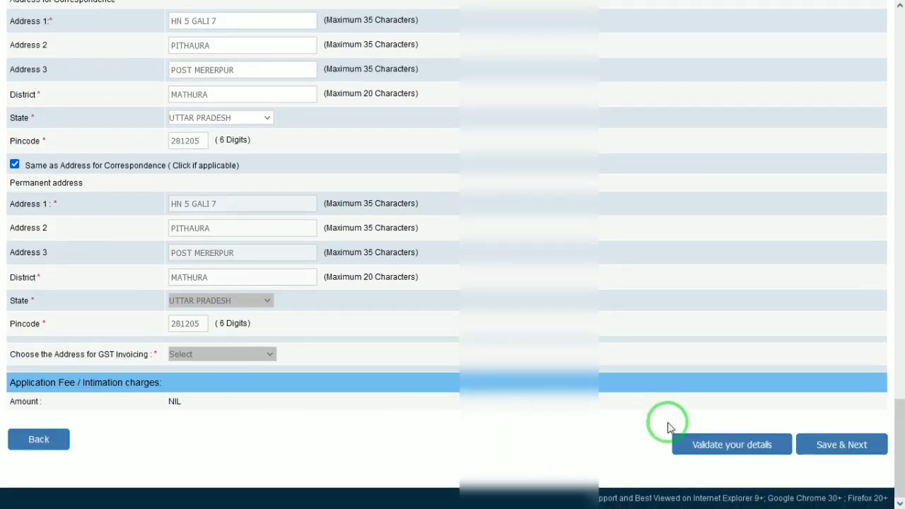
Validate the details, fix the flagged field, and revalidate until Verified Successfully appears
left_click(688, 445)
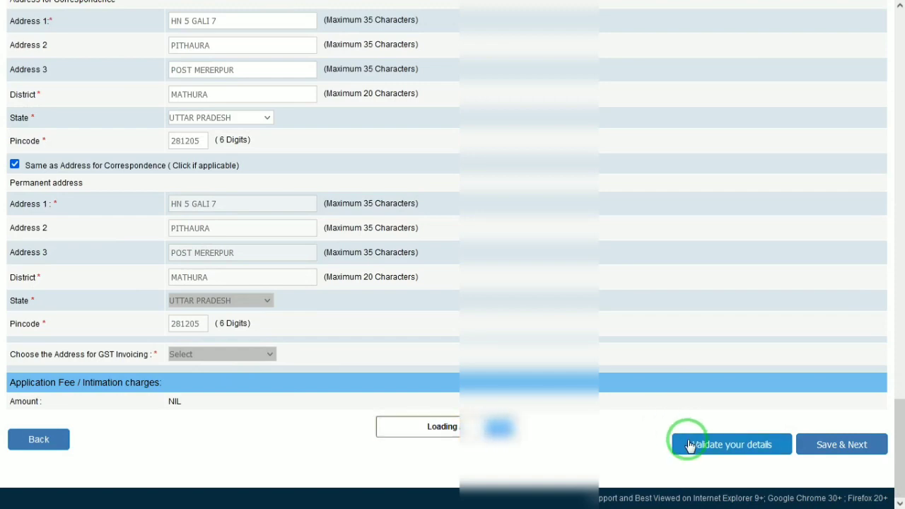
left_click(756, 459)
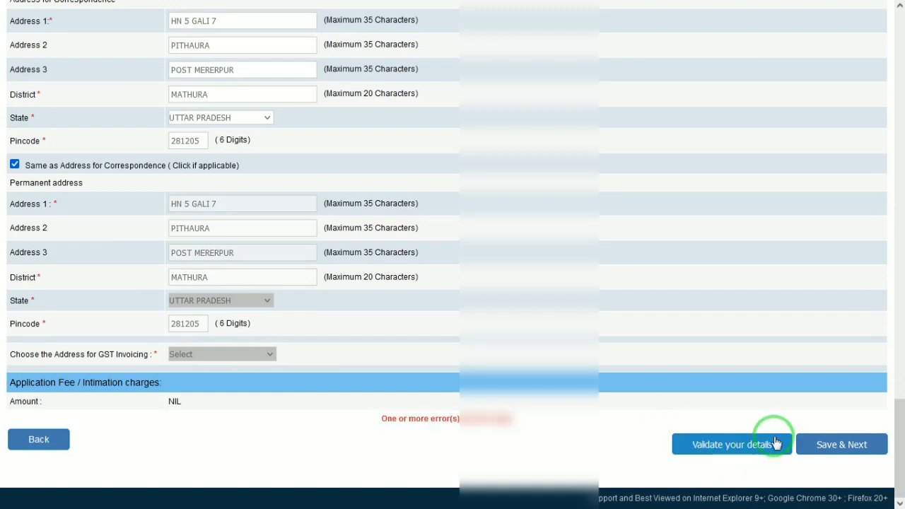
left_click_drag(901, 431, 899, 177)
left_click(576, 346)
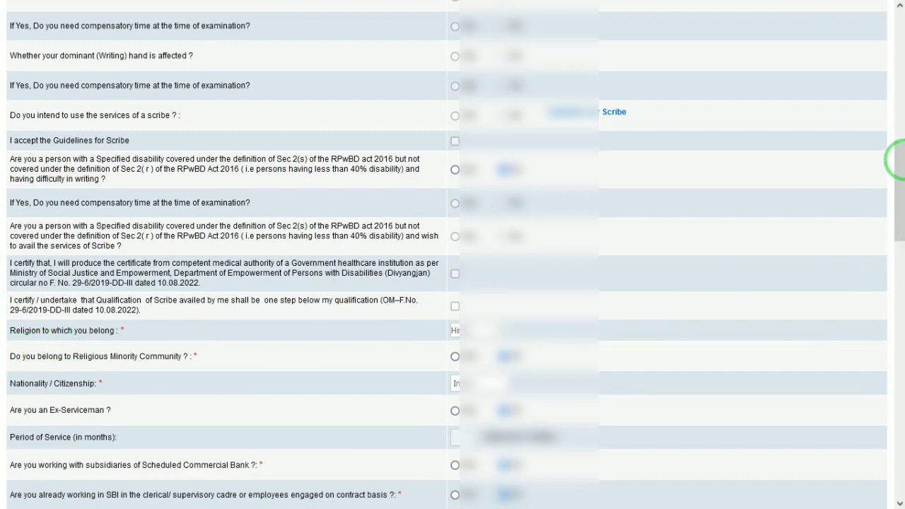
left_click_drag(894, 162, 895, 420)
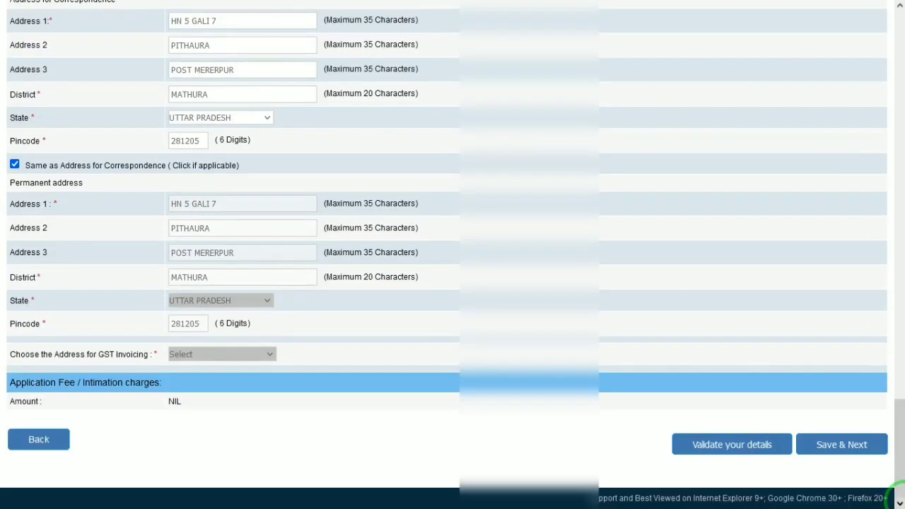
left_click(746, 451)
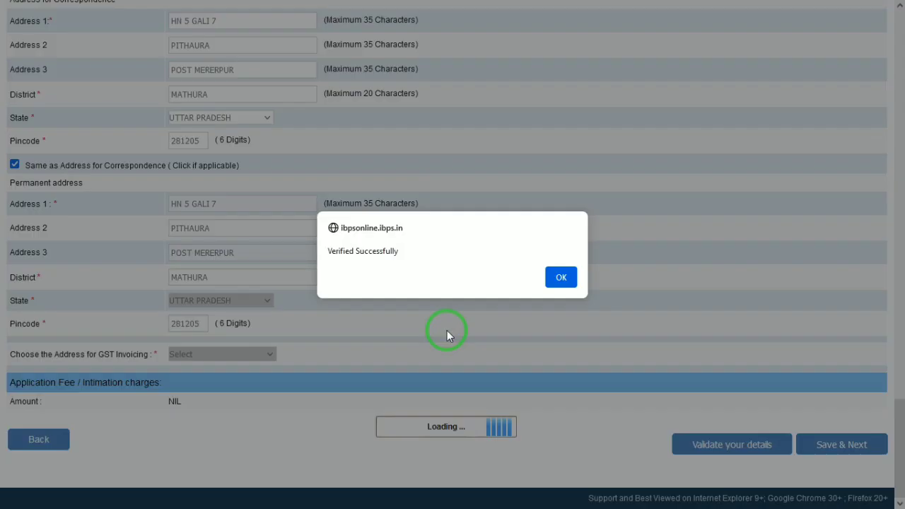
left_click(561, 277)
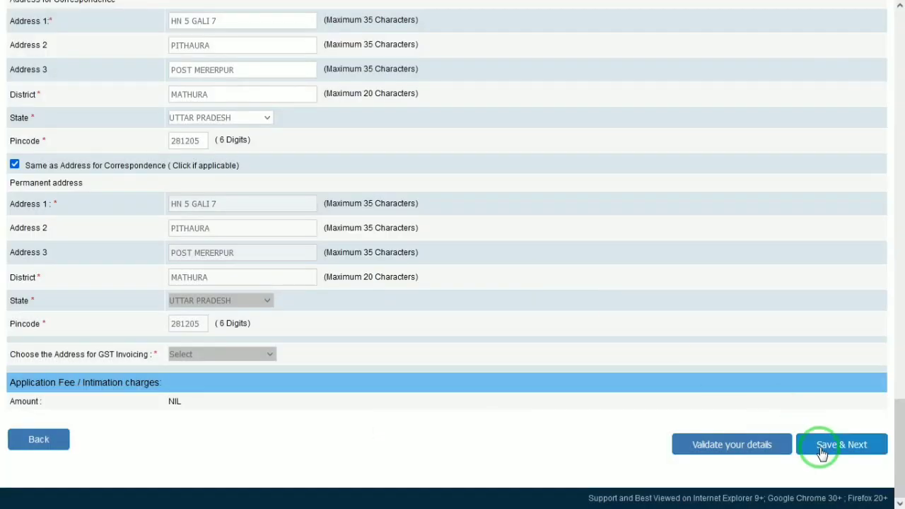
Save the personal details and set the Graduation stream to Science
left_click(820, 453)
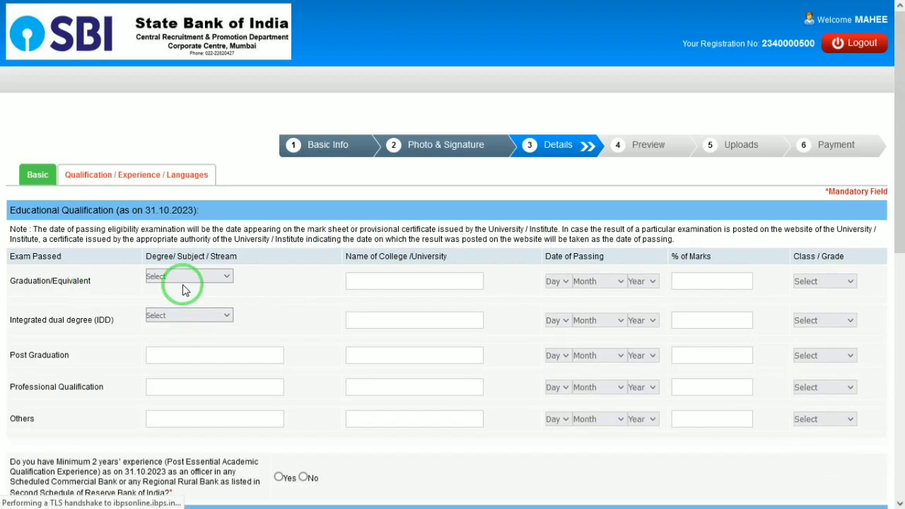
left_click(185, 277)
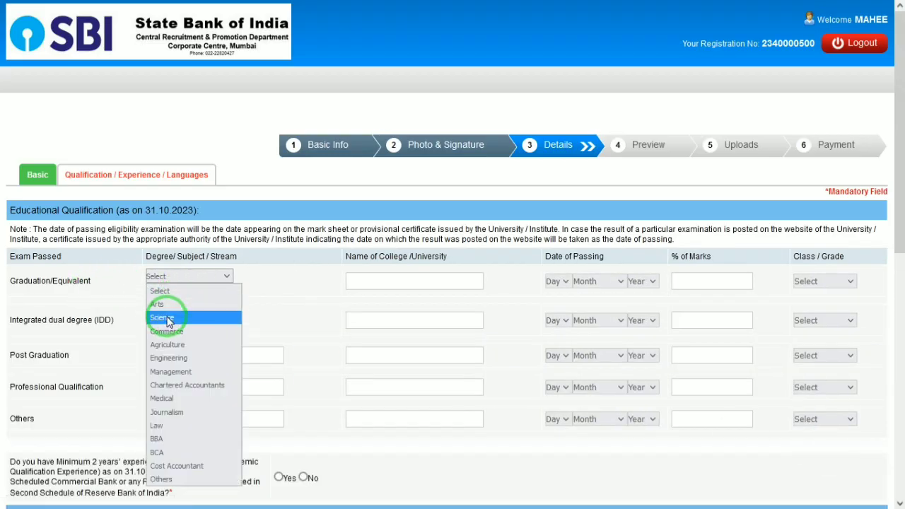
left_click(168, 320)
left_click_drag(899, 233, 900, 281)
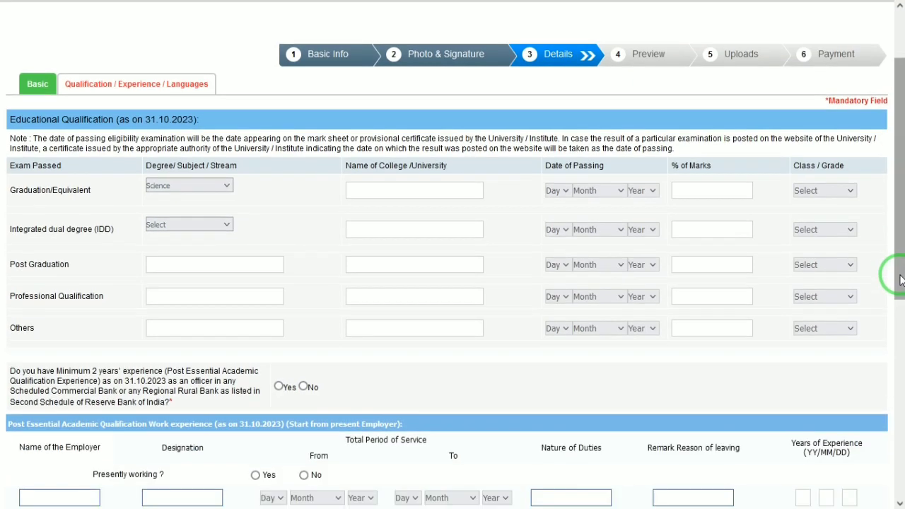
Enter college DRBRAU AGRA and passing date 01 January 2019 for Graduation
left_click(420, 191)
type("D")
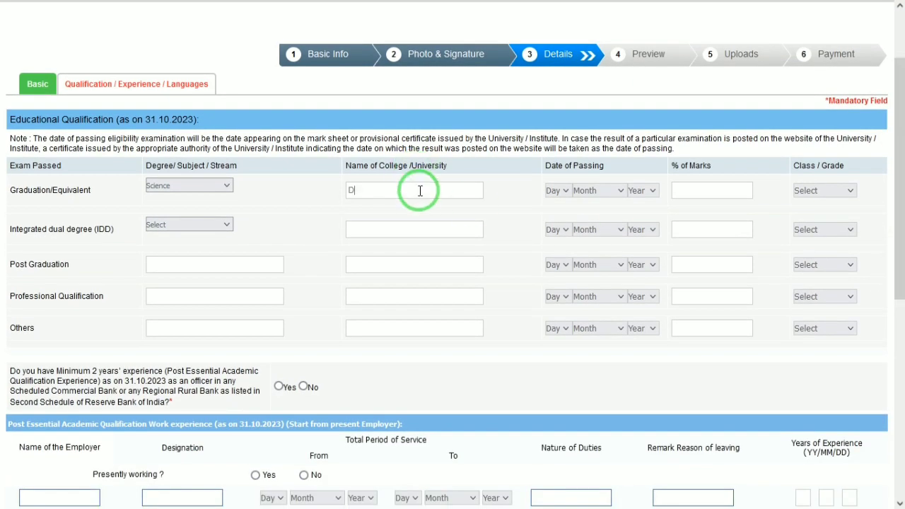
type("RBRAU AGRA")
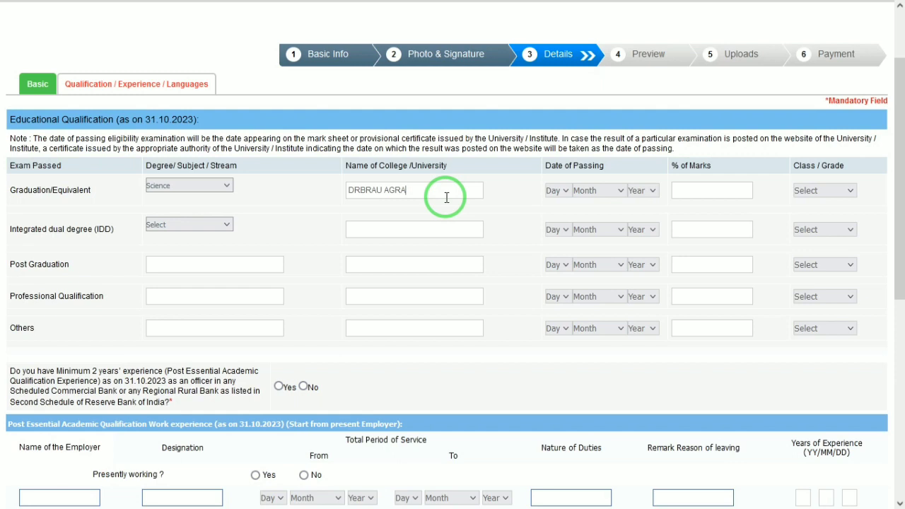
left_click(550, 190)
key("Down")
key("Tab")
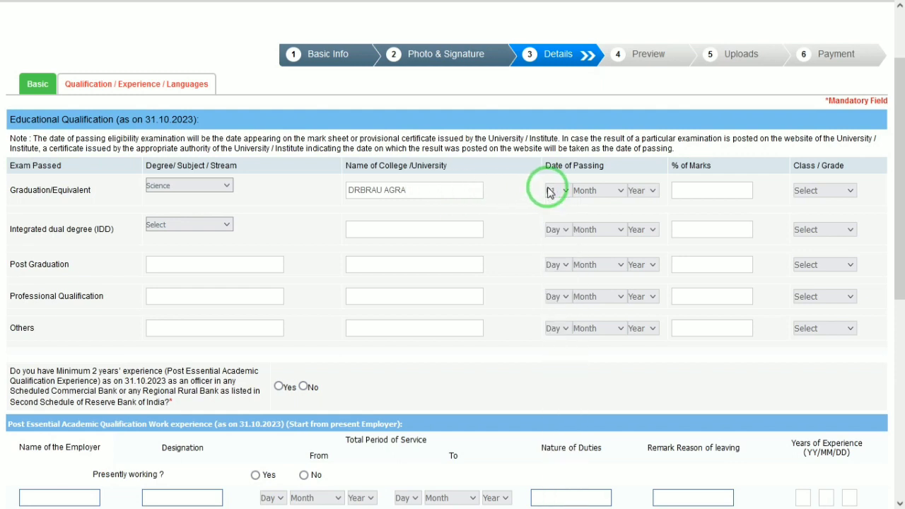
key("Down")
key("Tab")
key("Down")
Enter 98.00 percent with First Class, leaving the integrated dual degree stream unset
type("98.00")
key("Tab")
key("Down")
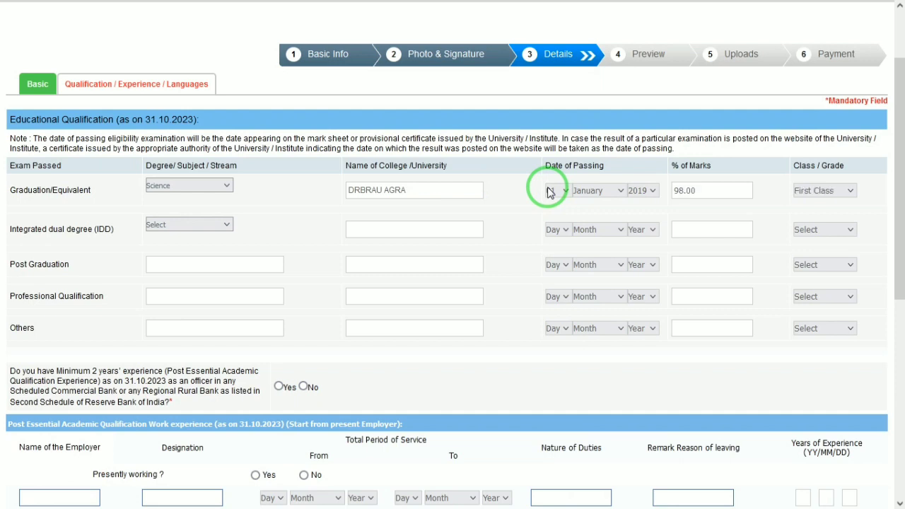
left_click(203, 236)
left_click(203, 234)
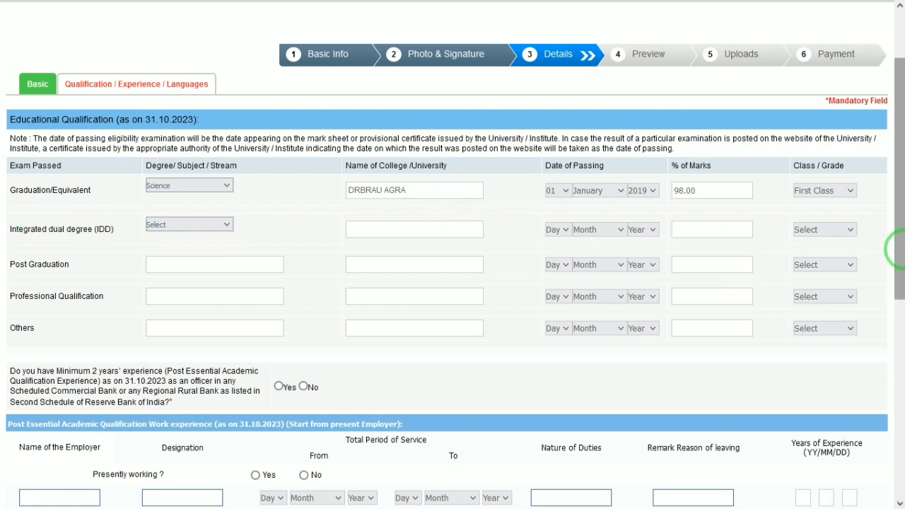
scroll(895, 254, "down", 1)
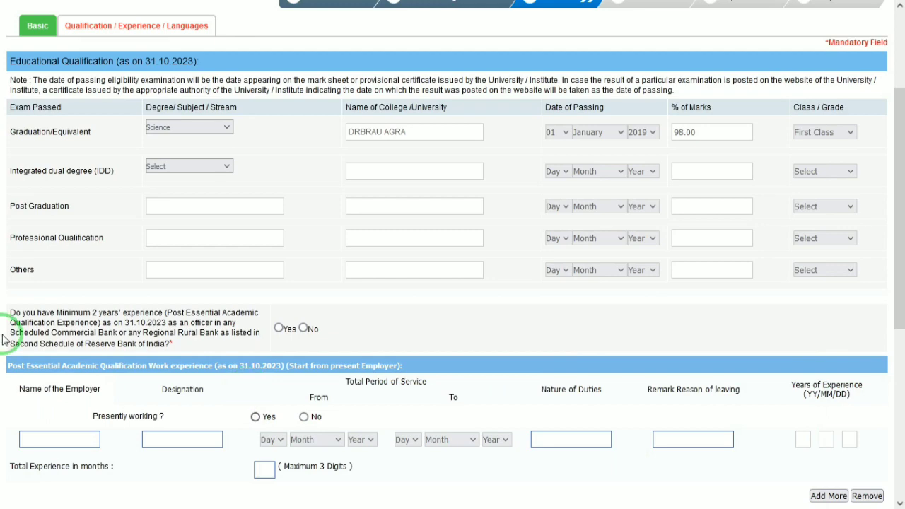
Answer Yes to two-year experience and enter employer SBI with designation CLERK
left_click(278, 329)
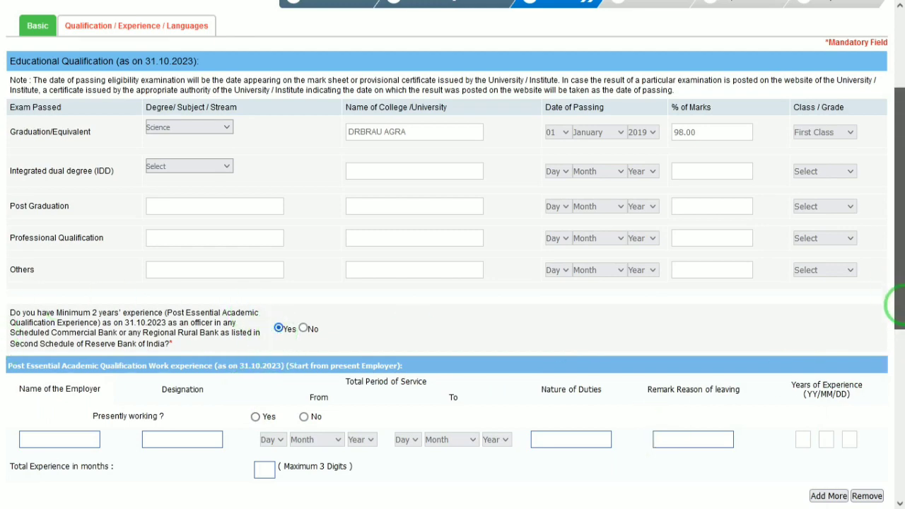
left_click_drag(897, 282, 896, 338)
left_click(51, 322)
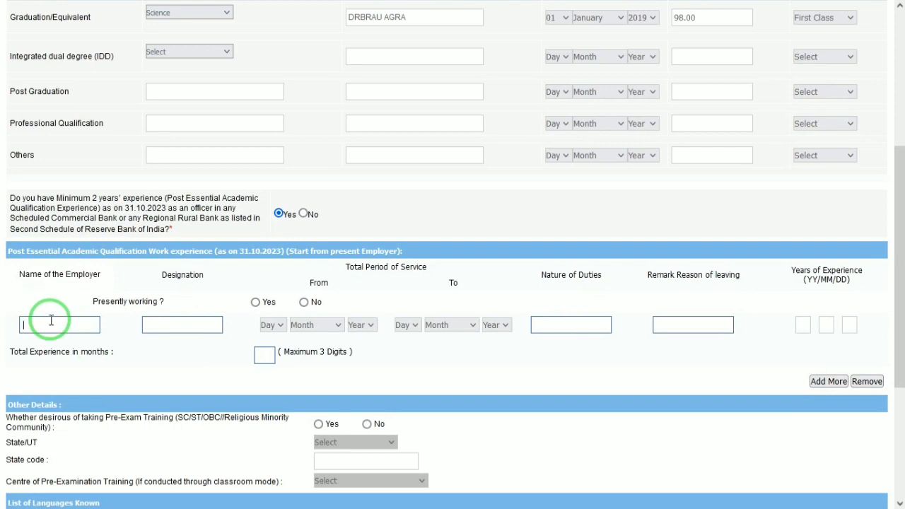
type("SBI")
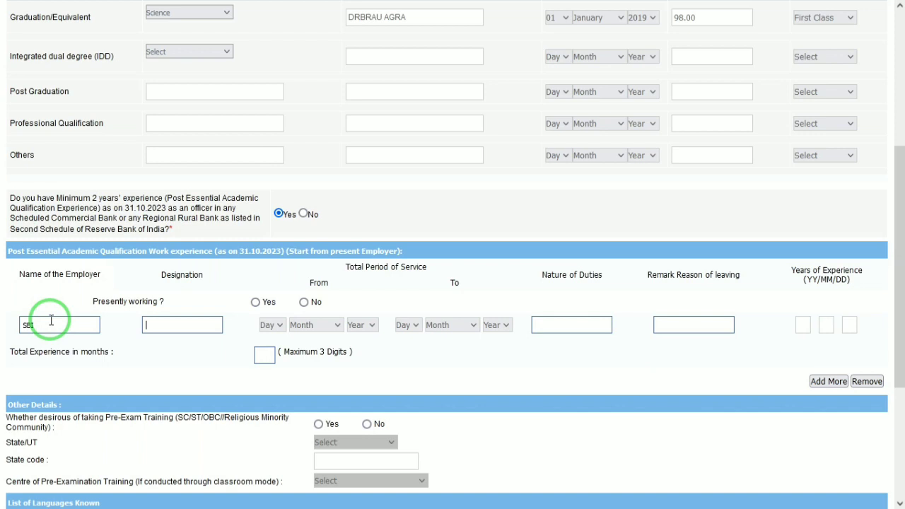
type("CLERK")
Mark the job as presently held since 01 January 2020, with duties GOOD
left_click(255, 302)
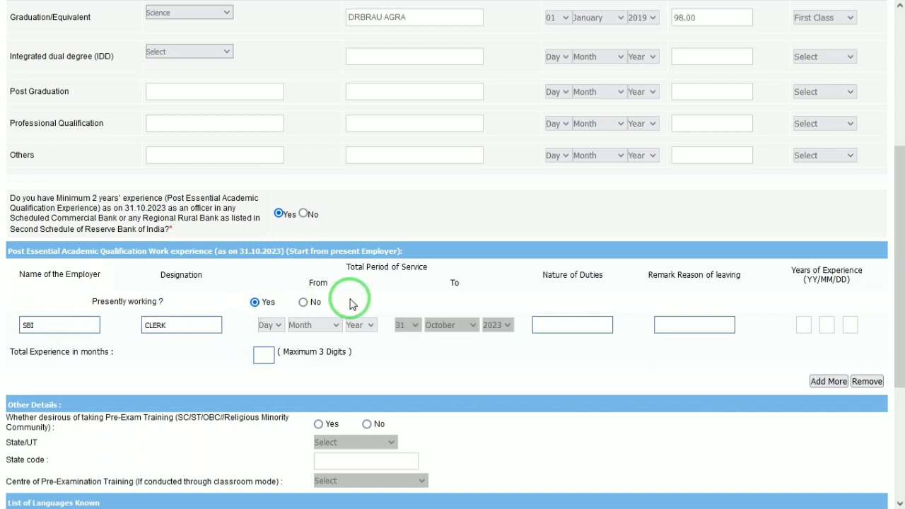
left_click(268, 327)
key("Down")
key("Return")
type("2020")
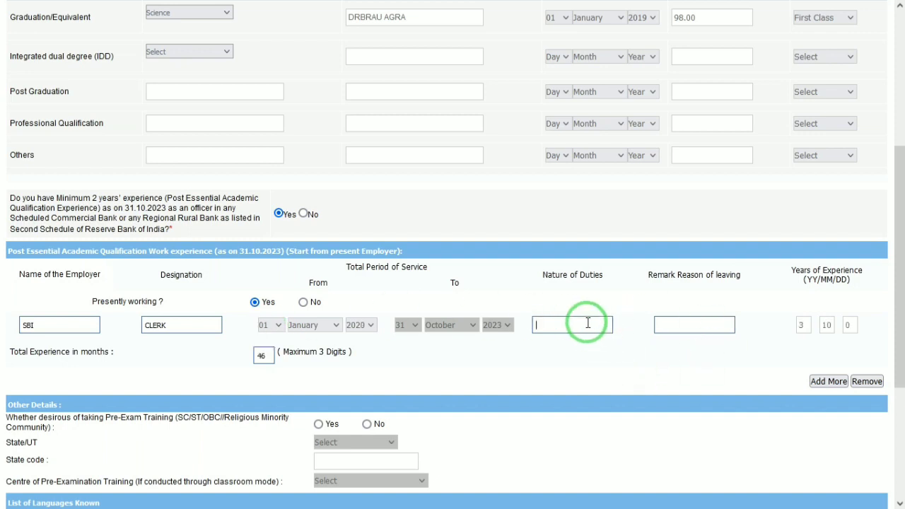
type("GOOD")
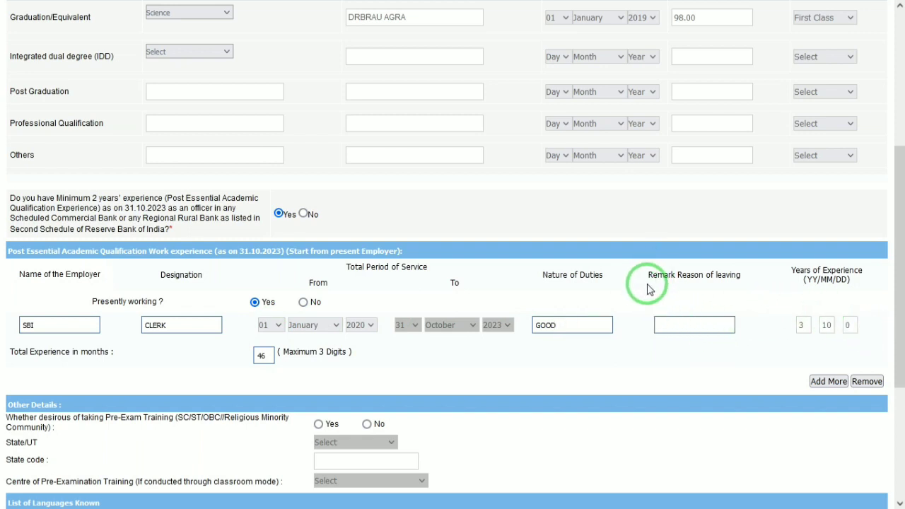
left_click_drag(899, 269, 897, 355)
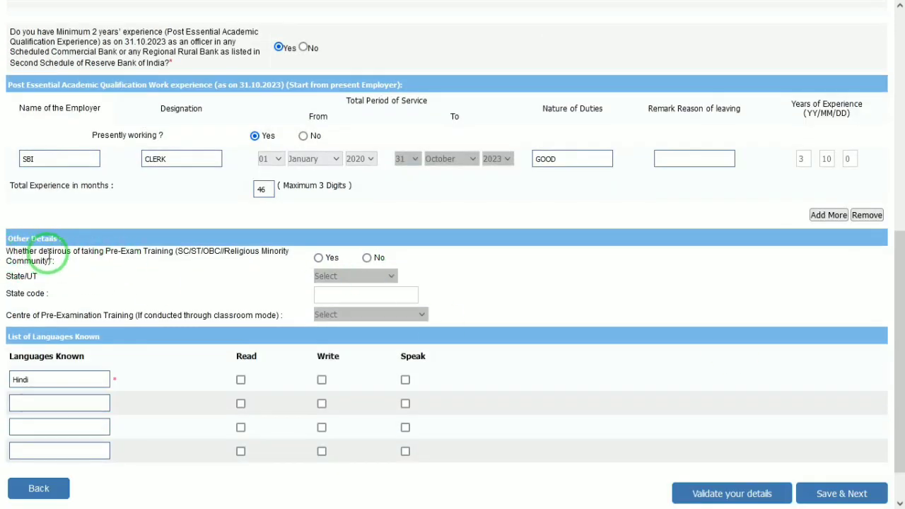
Choose Yes for pre-exam training, state Uttar Pradesh (code 43), centre Agra
left_click(318, 260)
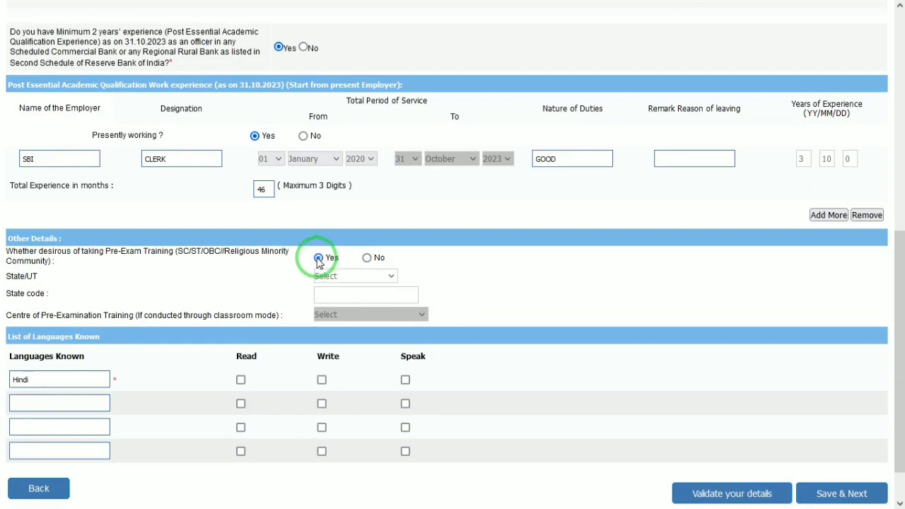
left_click(337, 277)
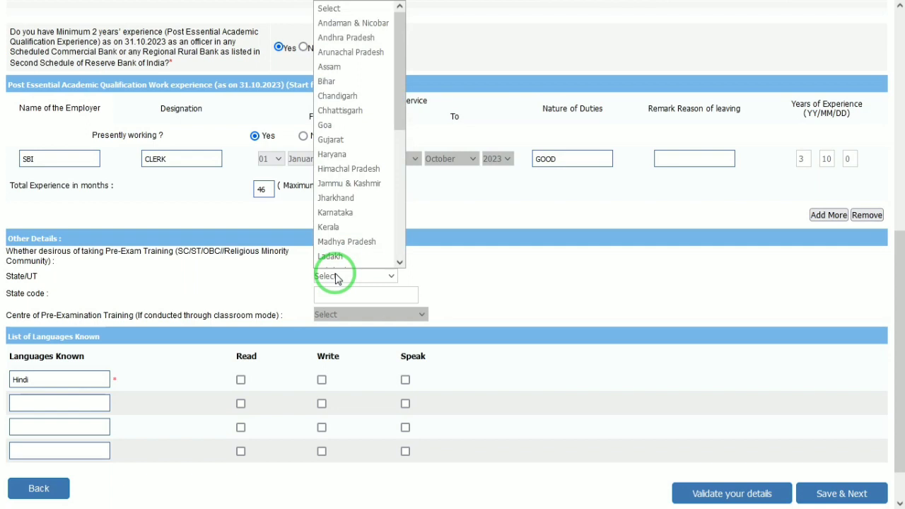
key("u")
key("Return")
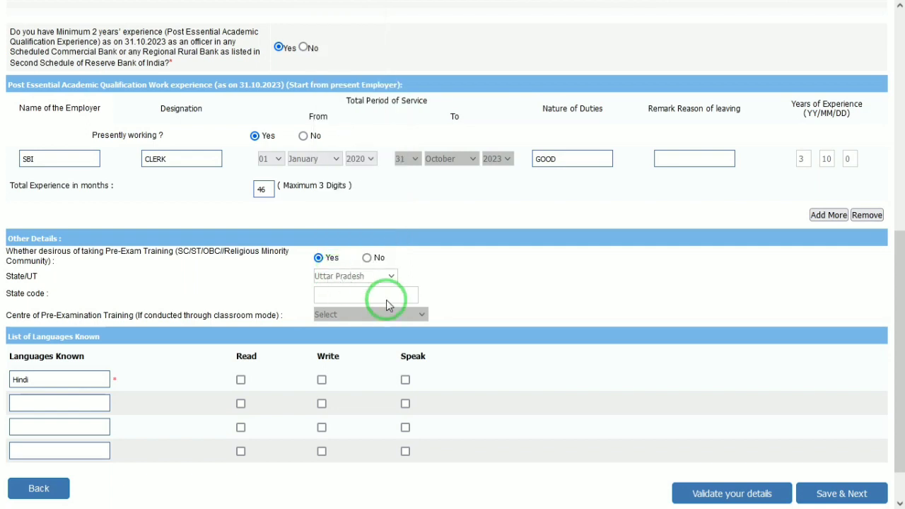
left_click(355, 311)
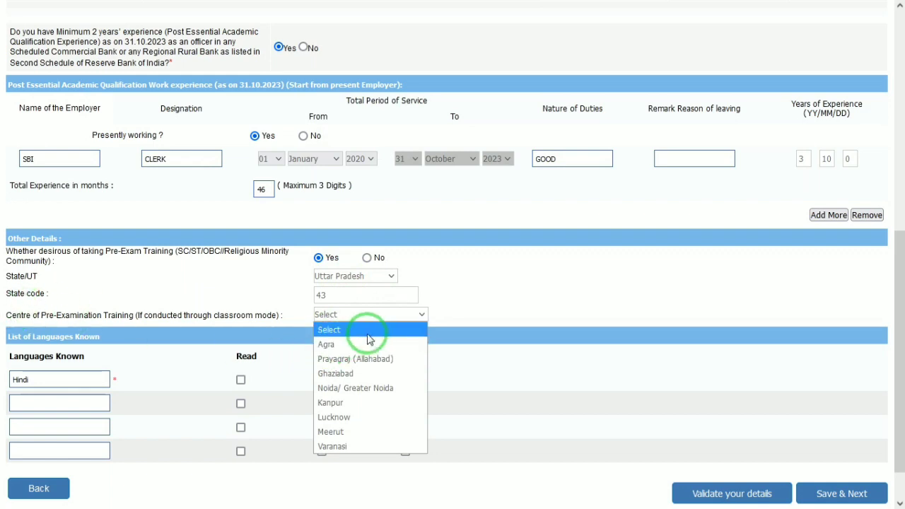
left_click(352, 344)
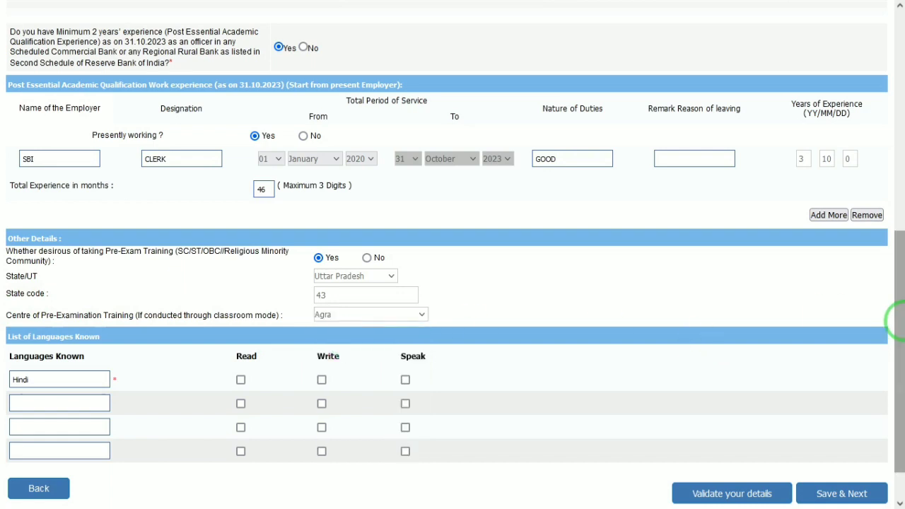
left_click_drag(902, 313, 902, 382)
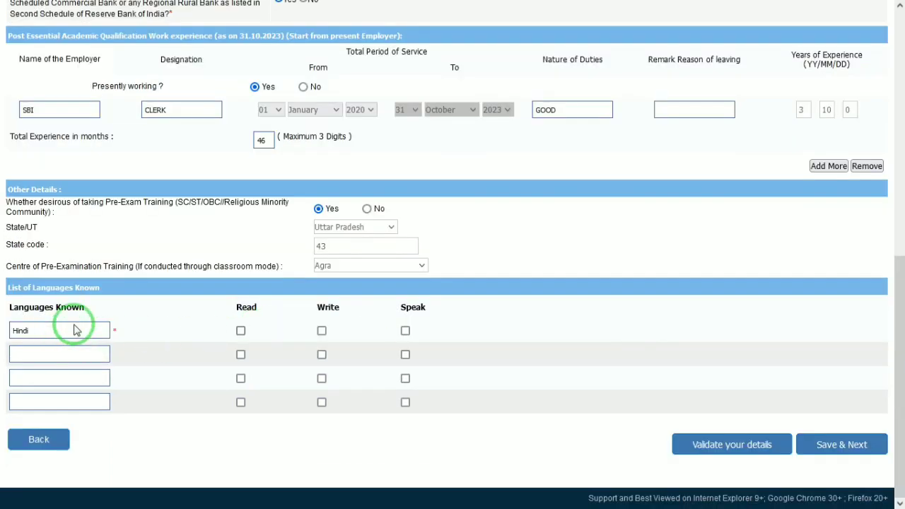
Tick read, write and speak for Hindi, then add ENGLISH with all three ticked
left_click(240, 332)
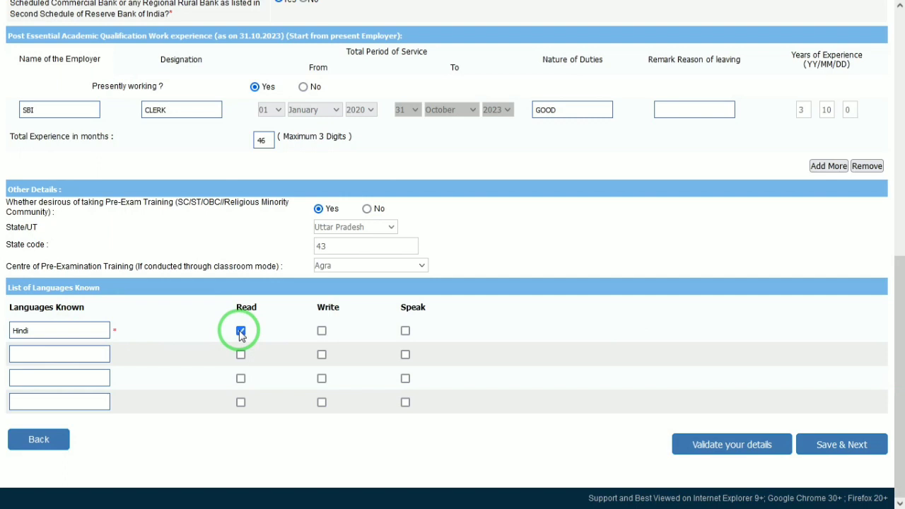
key("Tab")
key("space")
key("Tab")
key("space")
key("Tab")
type("ENGLISH")
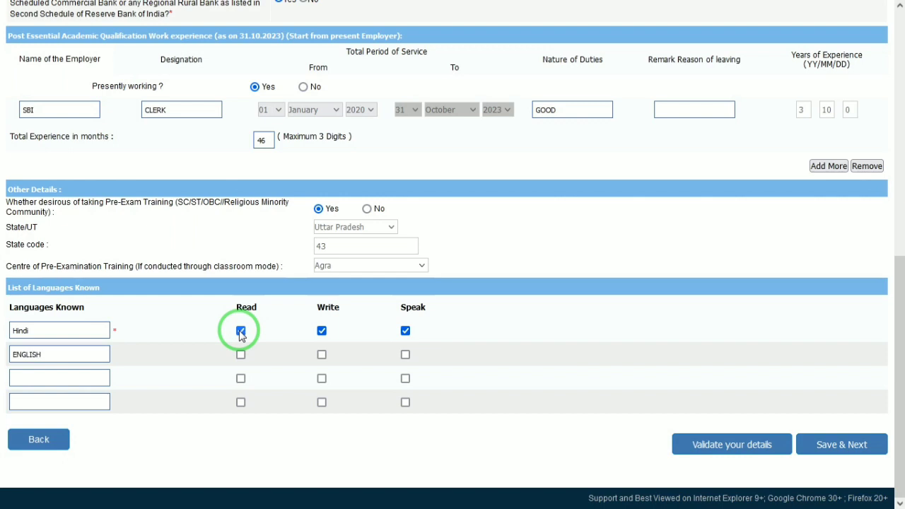
key("Tab")
key("space")
key("Tab")
key("space")
key("Tab")
key("space")
key("Tab")
Add SANSKRIT as a third language, ticked for read, write and speak
type("SANSKRIY")
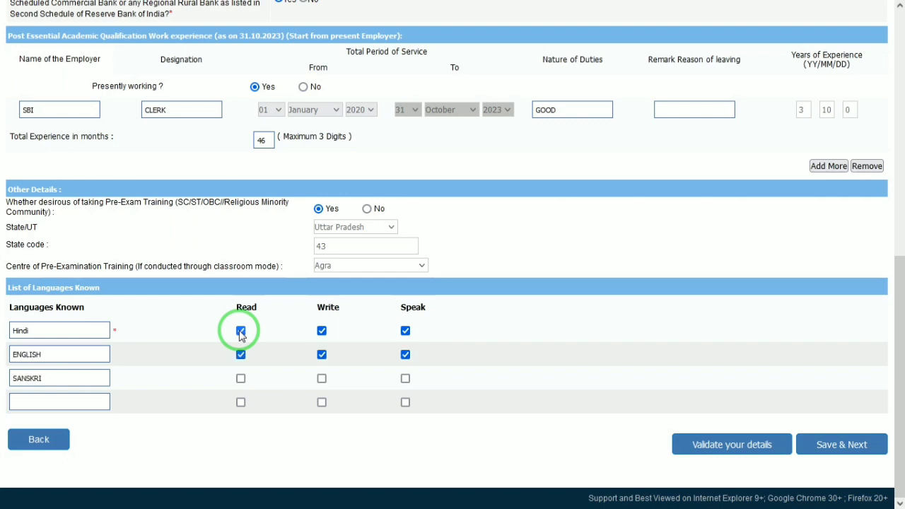
key("Tab")
key("space")
key("Tab")
key("space")
key("Tab")
key("space")
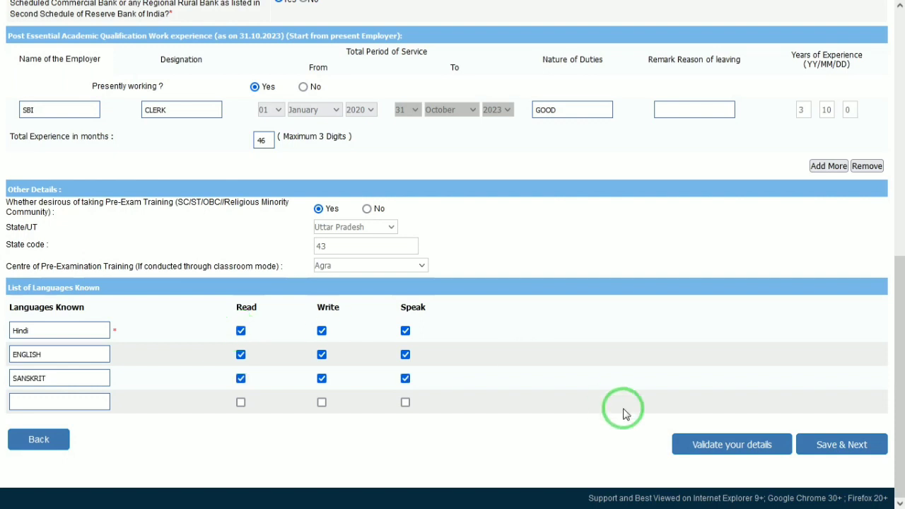
Validate the details, agree to the preview declaration and confirm Complete Registration
left_click(695, 439)
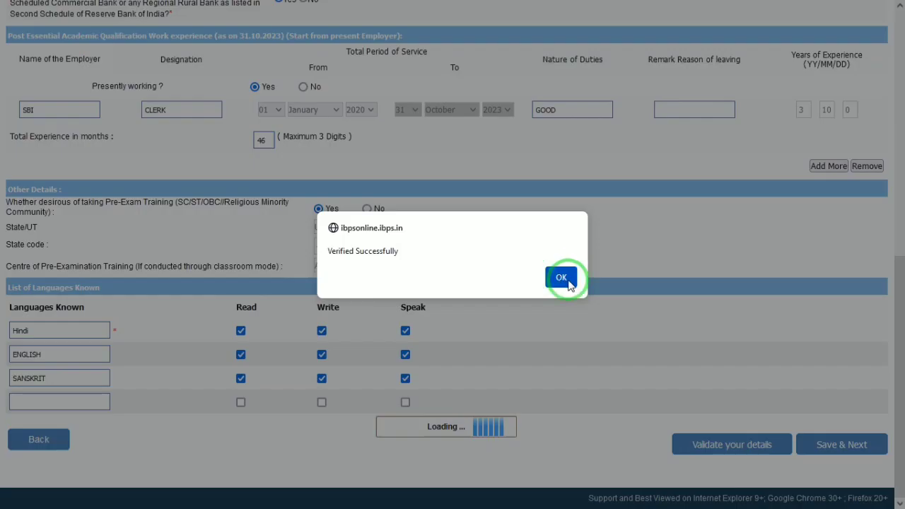
left_click(618, 277)
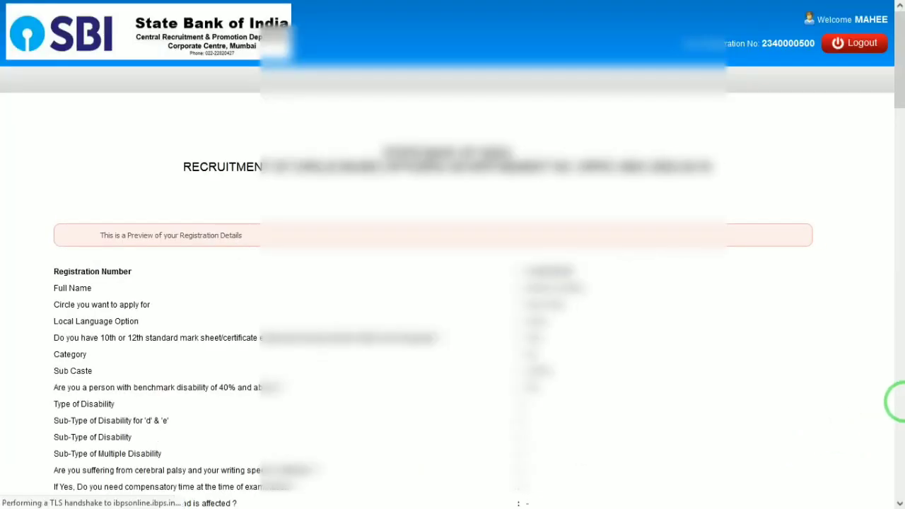
left_click_drag(893, 73, 893, 463)
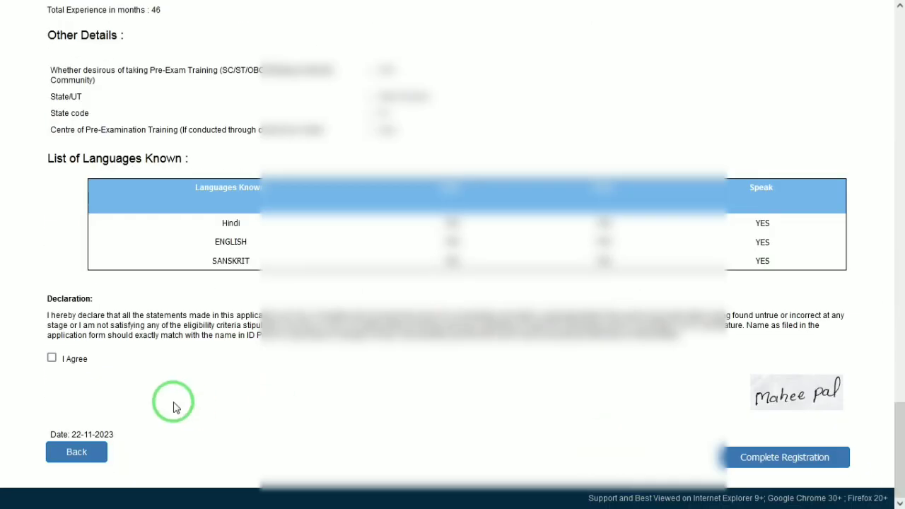
left_click(51, 358)
left_click(792, 471)
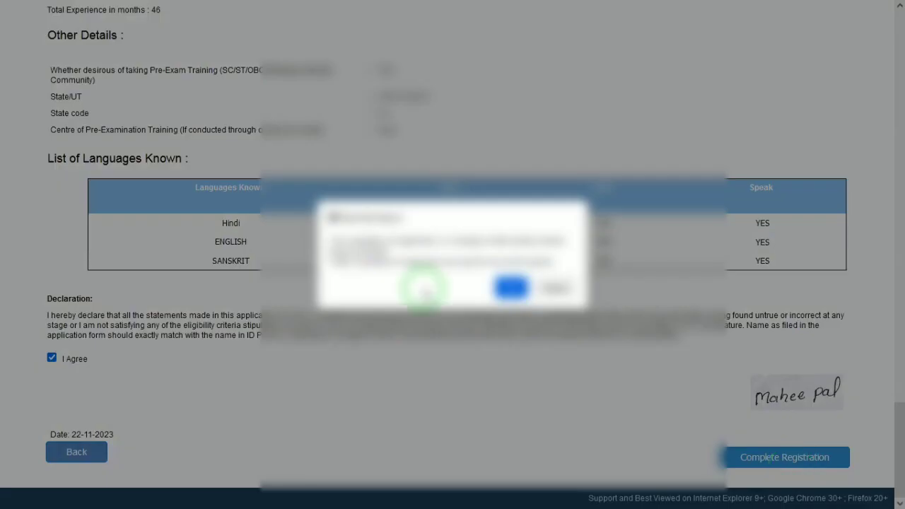
left_click(514, 288)
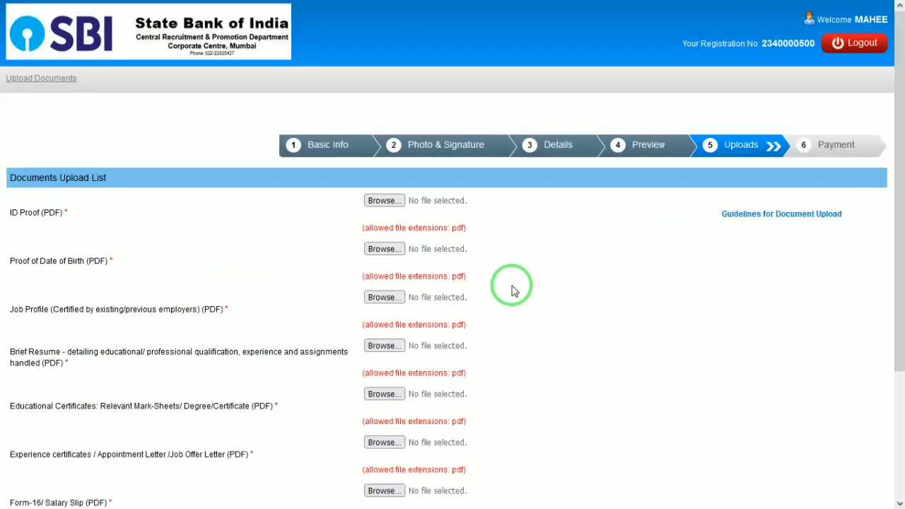
Review the seven required PDF uploads and begin entering the security code
left_click_drag(897, 173, 895, 226)
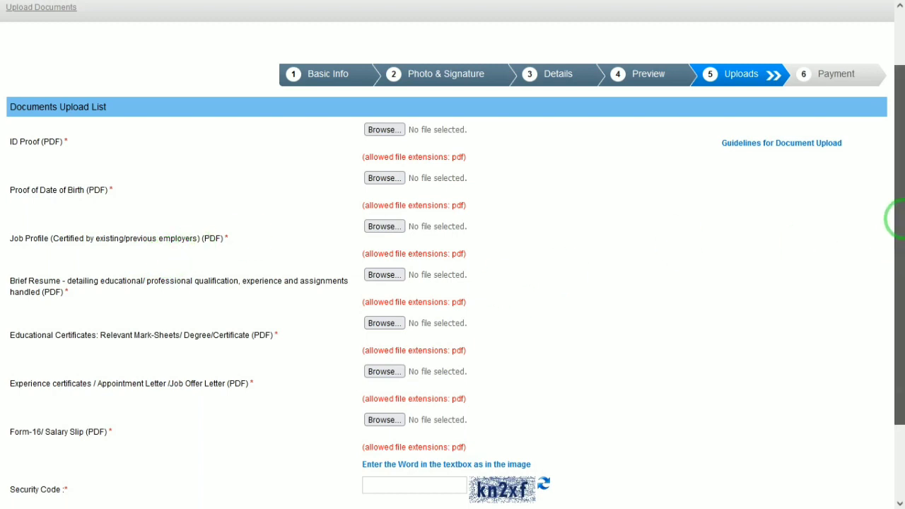
left_click_drag(898, 219, 899, 236)
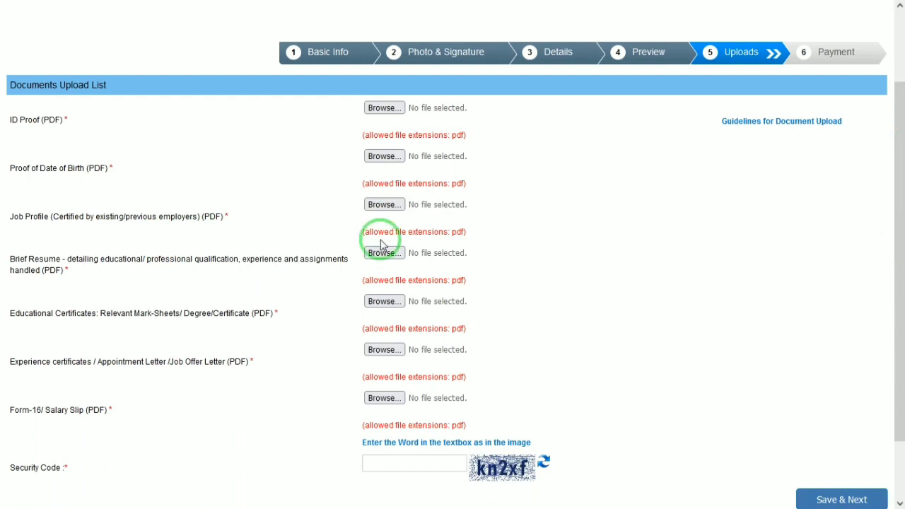
left_click_drag(14, 217, 252, 248)
left_click(257, 254)
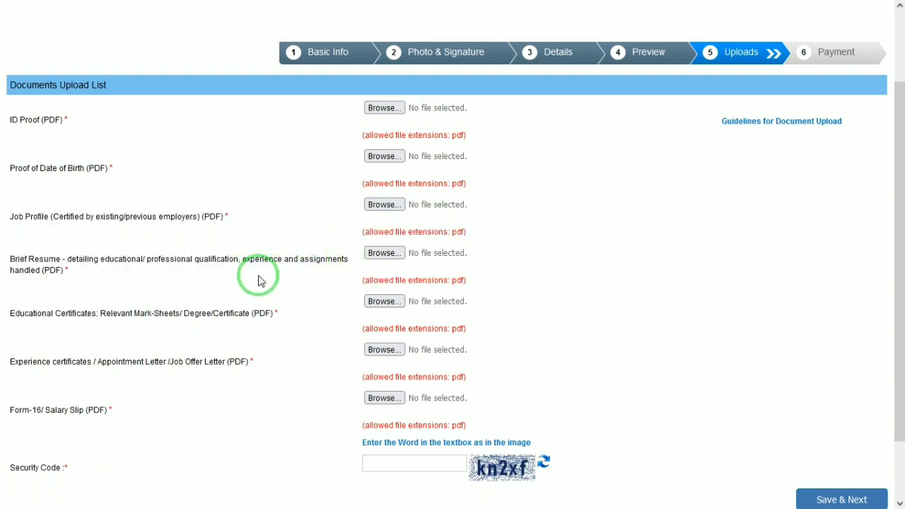
left_click_drag(125, 270, 278, 263)
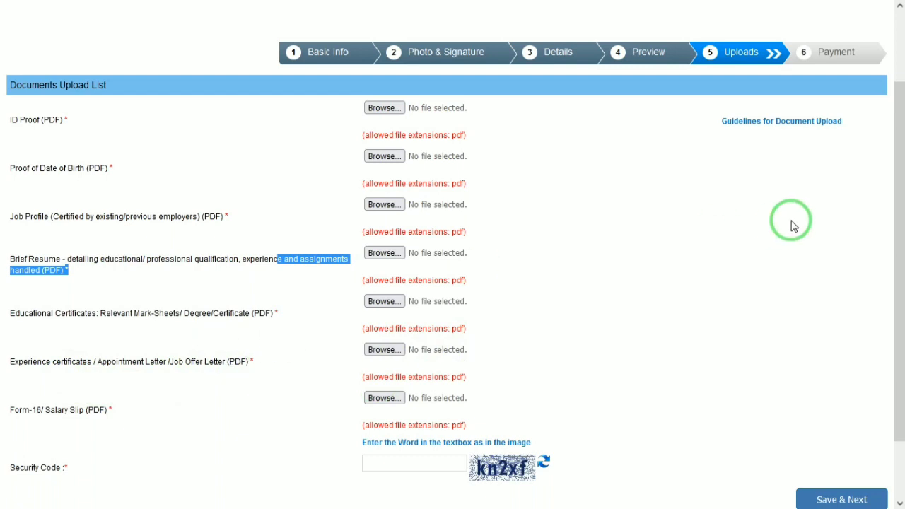
left_click_drag(893, 212, 895, 304)
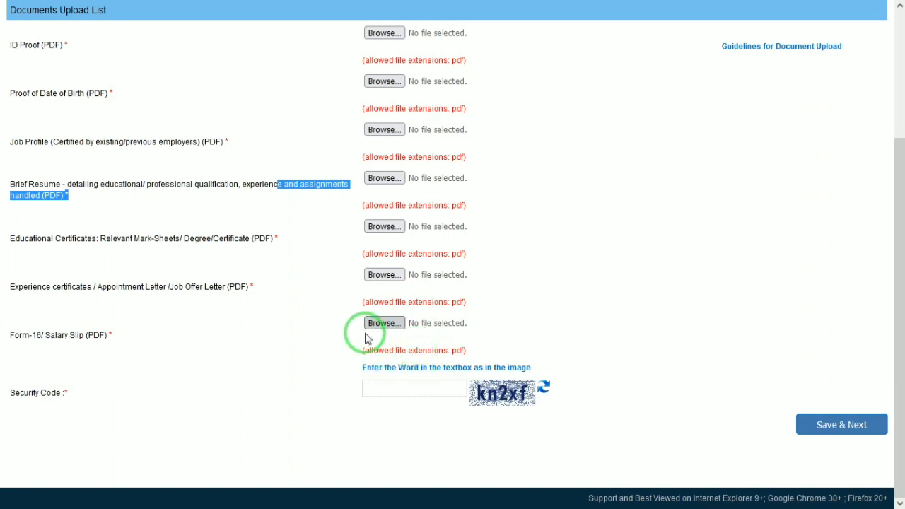
left_click(394, 388)
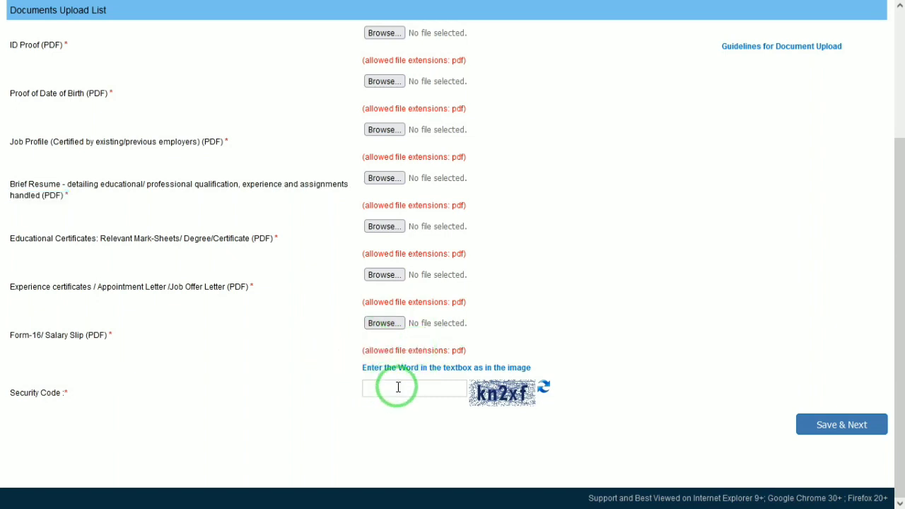